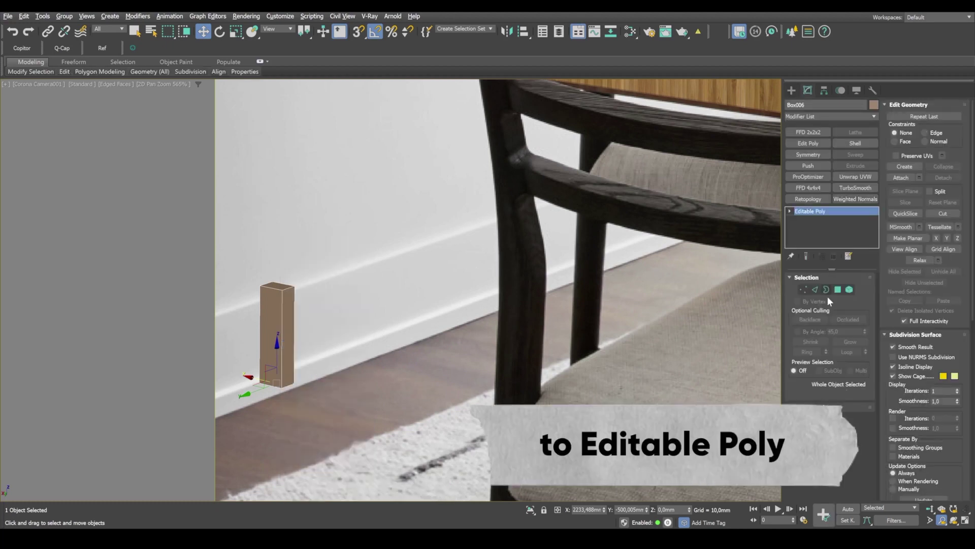
# Step: Connect the box's four vertical edges to add a horizontal edge loop near its base, about 24 mm up
pyautogui.click(815, 289)
pyautogui.moveTo(364, 349); pyautogui.dragTo(233, 346)
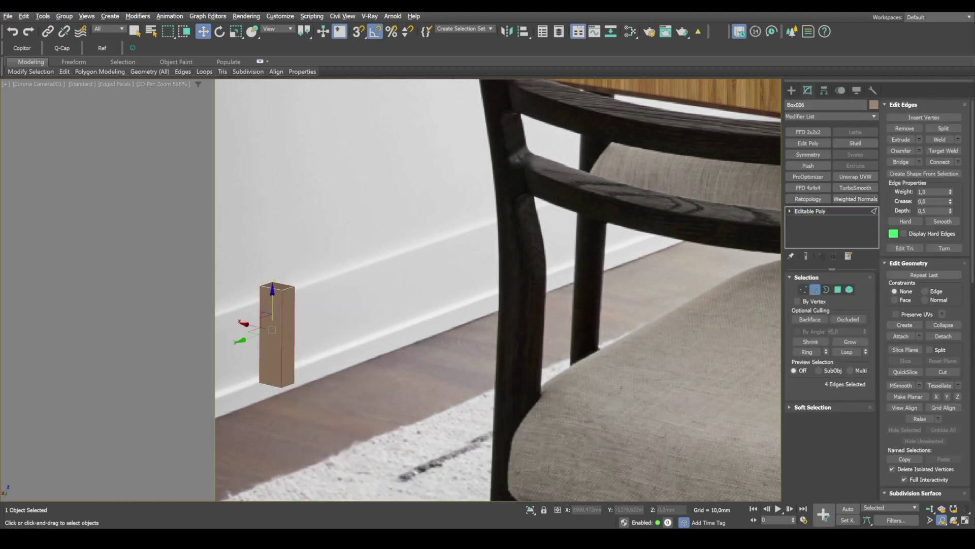
pyautogui.click(938, 161)
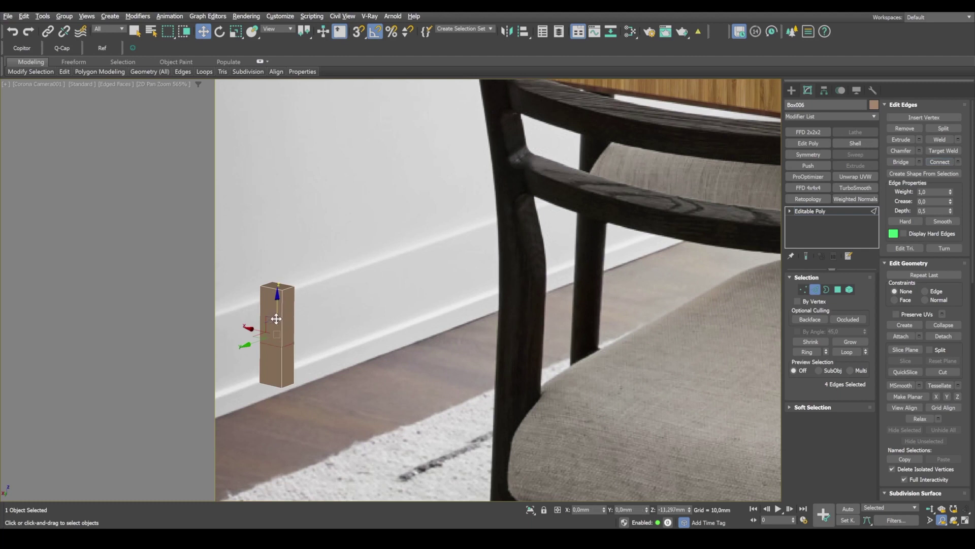
# Step: Extrude the small lower side polygon of the box outward to form the baseboard's ledge
pyautogui.click(838, 289)
pyautogui.click(288, 376)
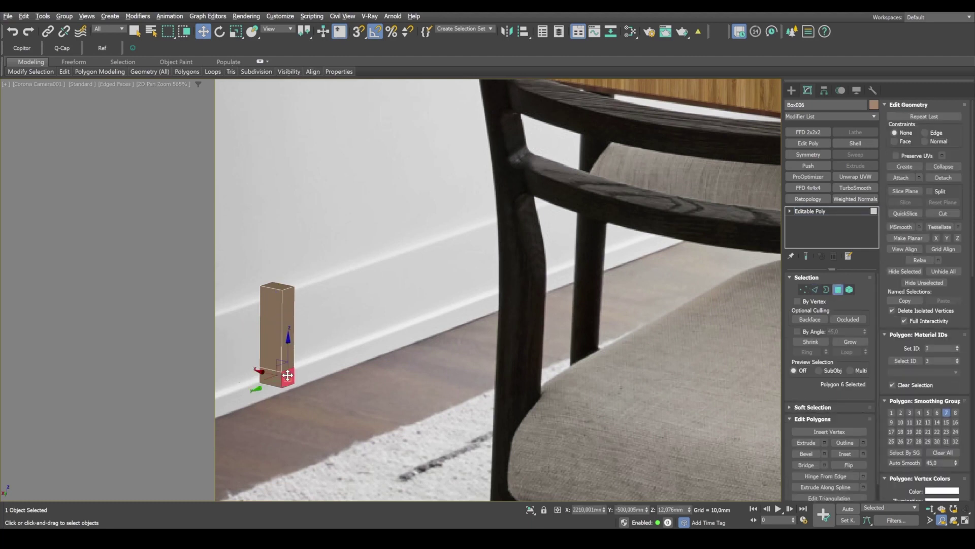
pyautogui.moveTo(288, 376); pyautogui.dragTo(276, 374)
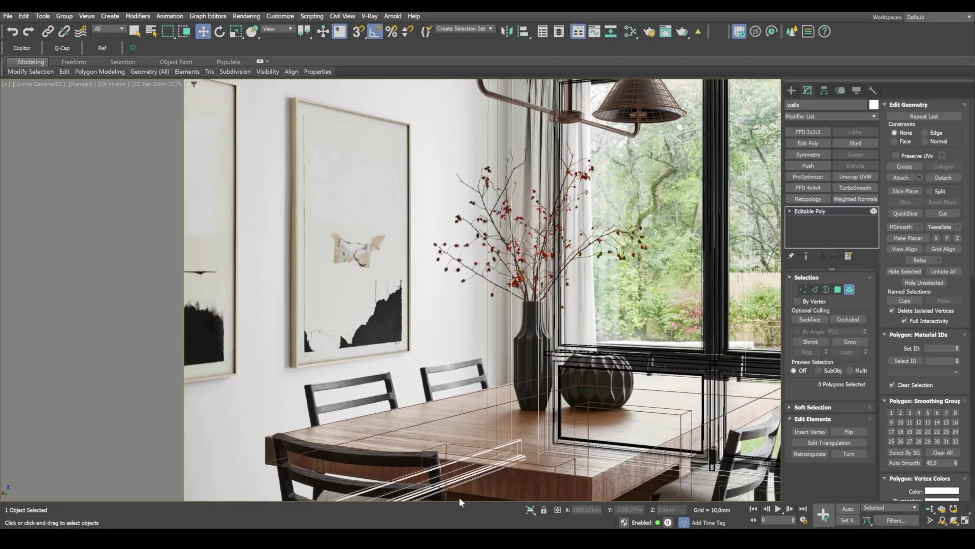
# Step: Hide the side wall polygons of the walls object and show the perspective view shaded with edged faces
pyautogui.hotkey('alt', 'w')
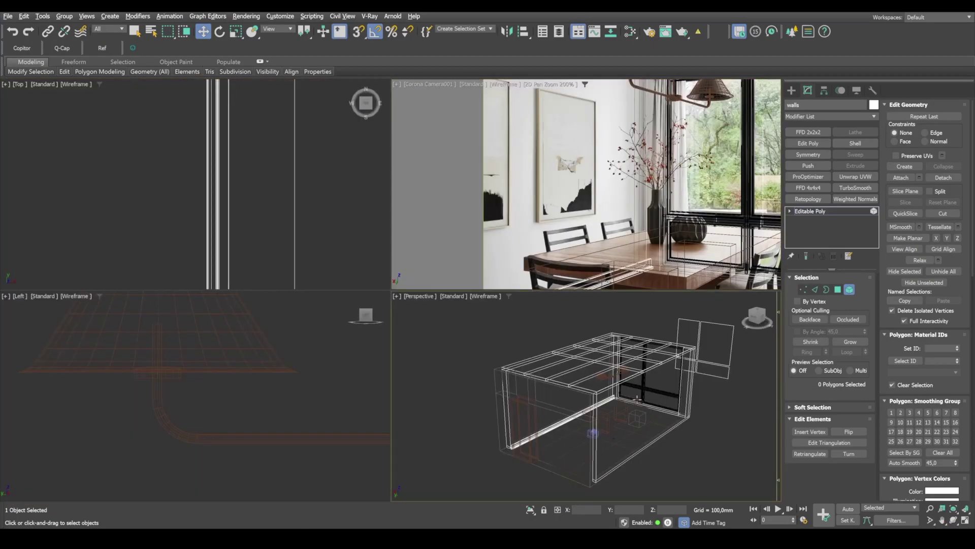
pyautogui.hotkey('alt', 'w')
pyautogui.keyDown('alt'); pyautogui.moveTo(477, 374); pyautogui.dragTo(476, 367, button='middle'); pyautogui.keyUp('alt')
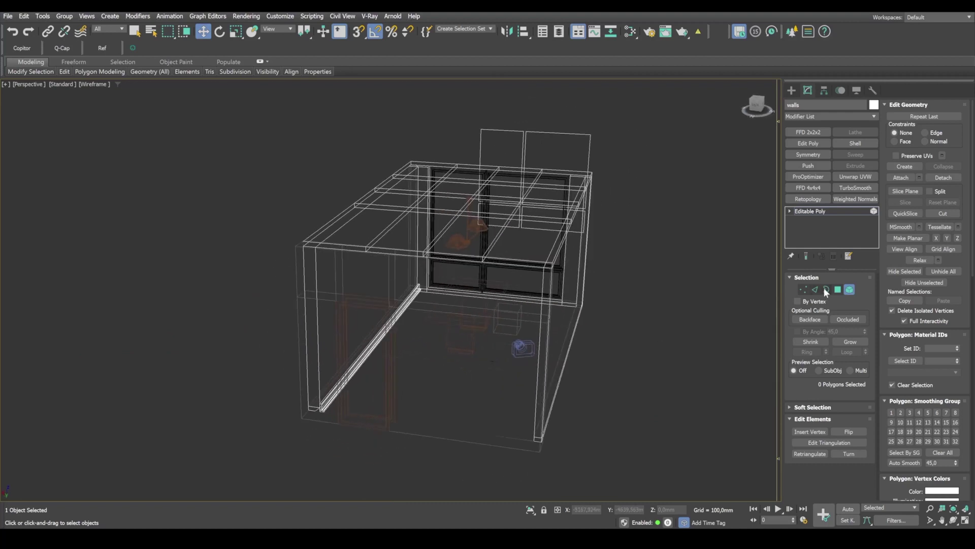
pyautogui.click(838, 289)
pyautogui.moveTo(675, 437); pyautogui.dragTo(578, 293)
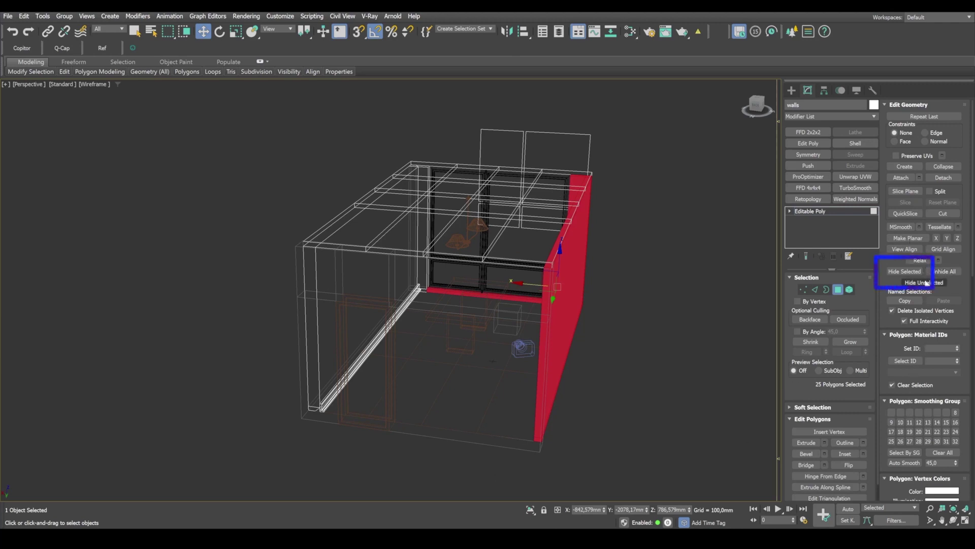
pyautogui.click(905, 272)
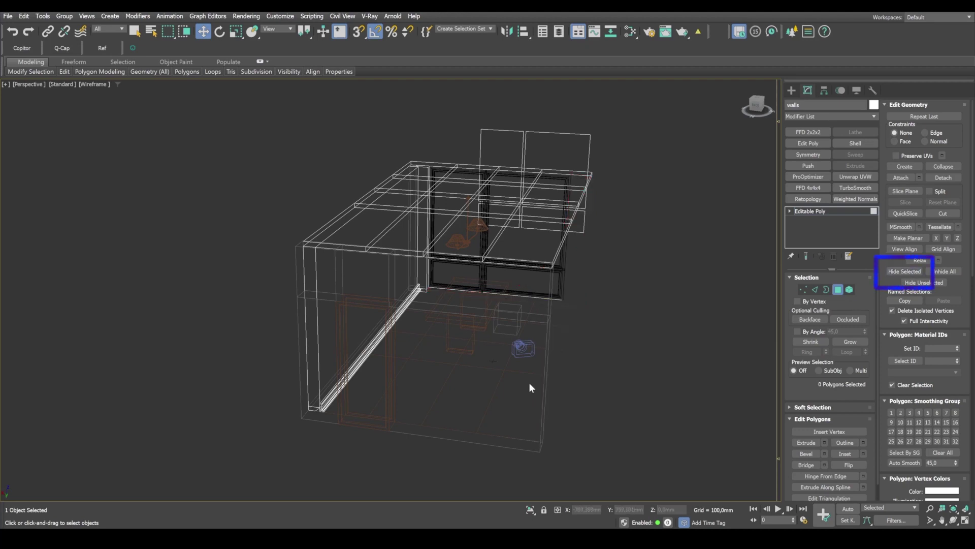
pyautogui.press('F3')
pyautogui.scroll(2, 579, 384)
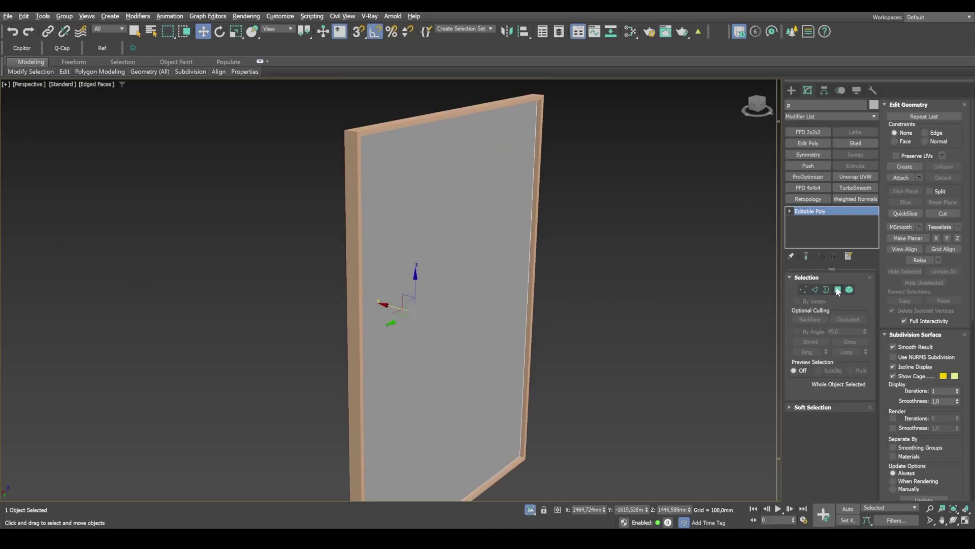
# Step: Inset the large panel polygon inside the tall rectangular frame
pyautogui.click(838, 290)
pyautogui.click(494, 278)
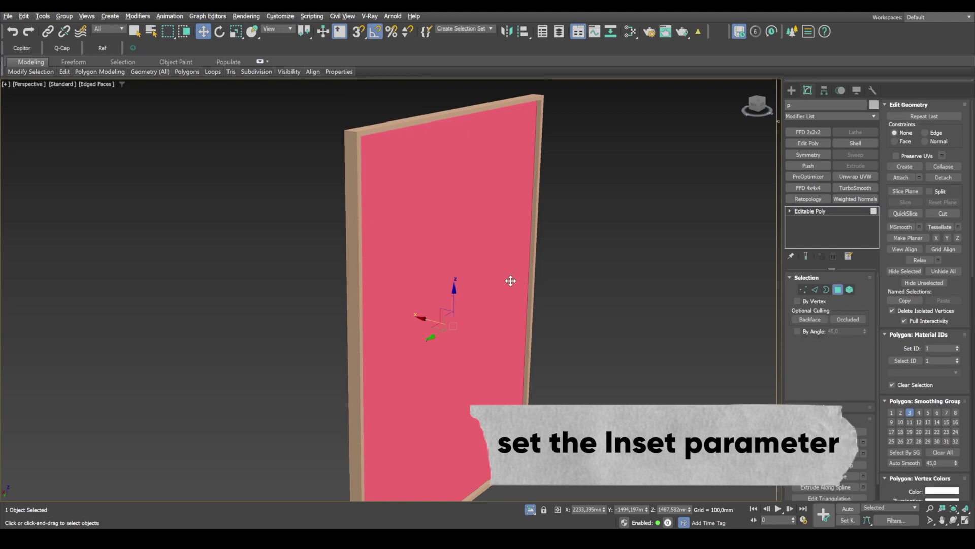
pyautogui.click(864, 454)
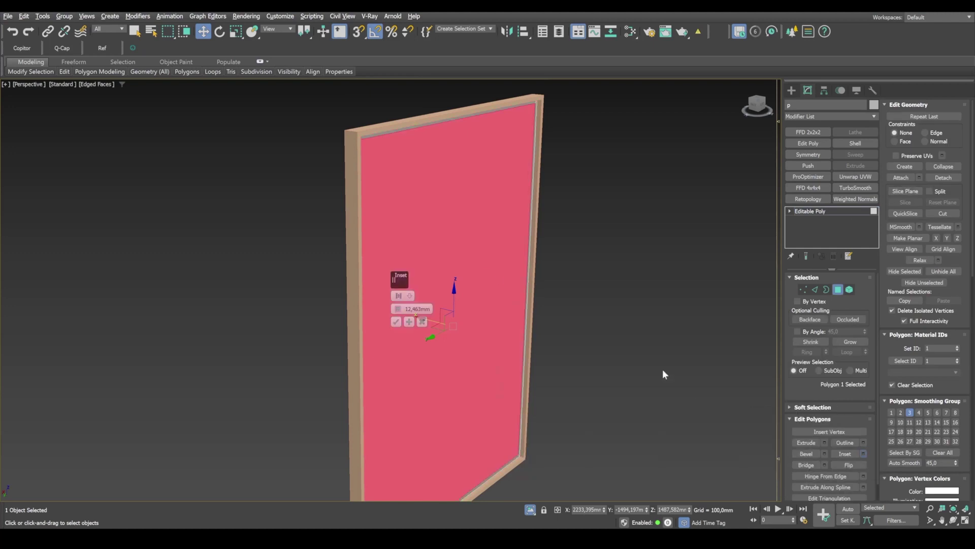
pyautogui.moveTo(398, 310); pyautogui.dragTo(435, 156)
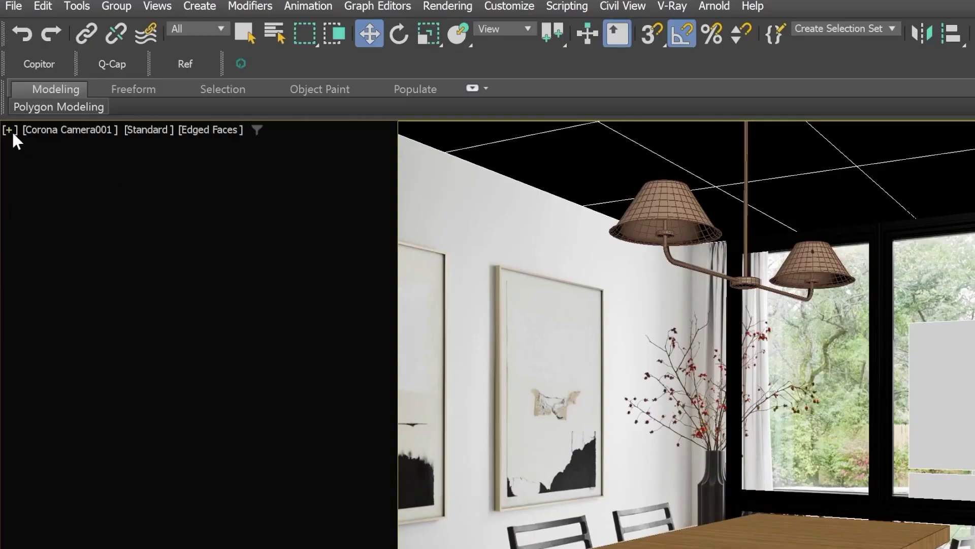
# Step: Turn on 2D Pan Zoom Mode in the camera view and examine the reference photo's vase and baseboard areas
pyautogui.click(8, 129)
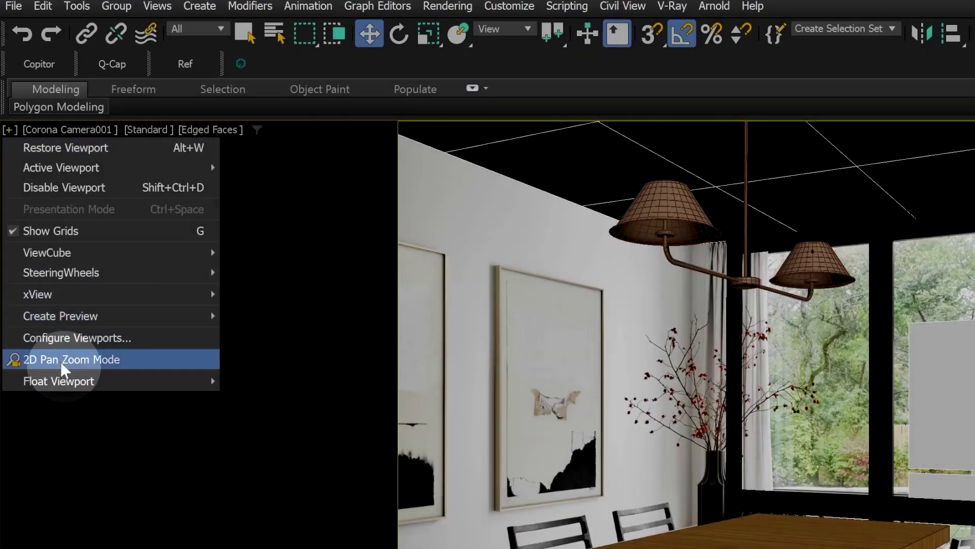
pyautogui.click(63, 360)
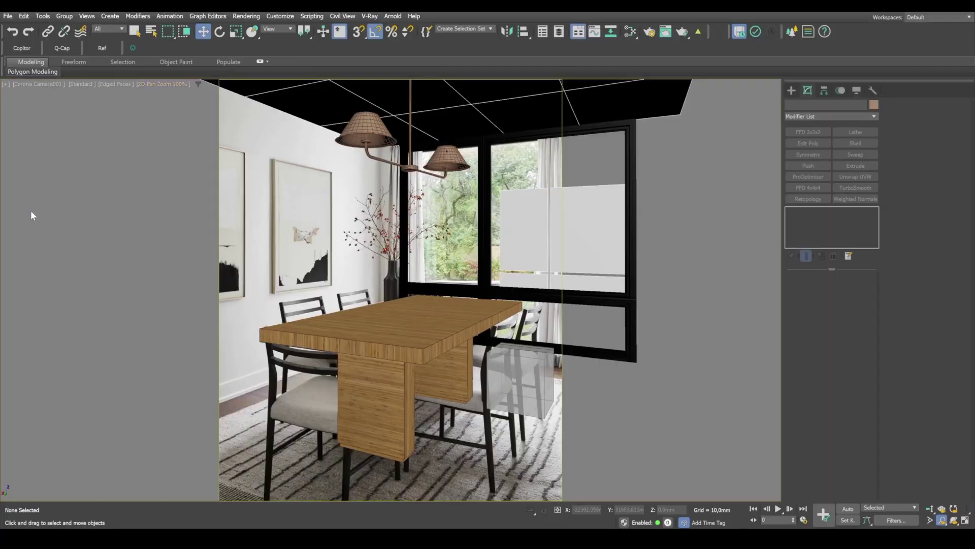
pyautogui.moveTo(465, 314); pyautogui.dragTo(472, 266, button='middle')
pyautogui.scroll(5, 431, 265)
pyautogui.scroll(-9, 431, 265)
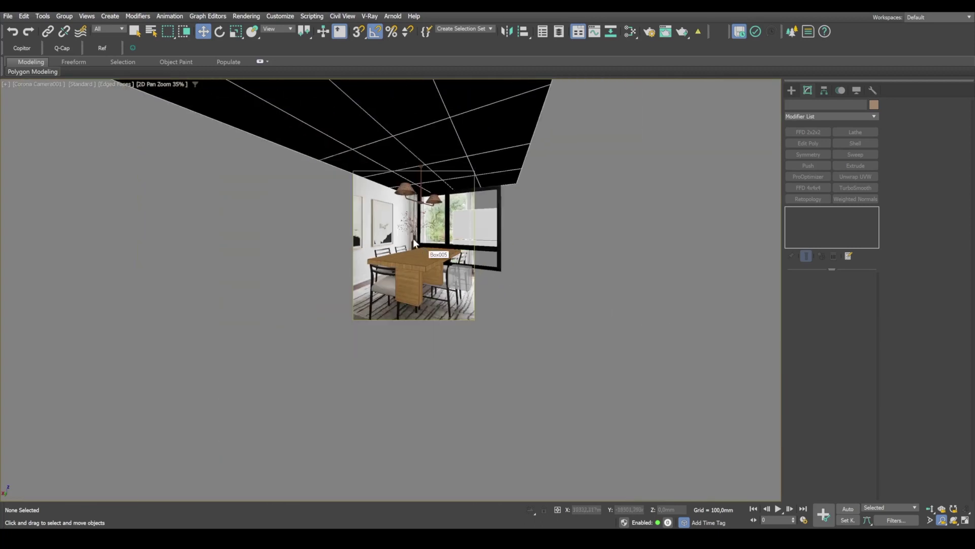
pyautogui.scroll(9, 412, 238)
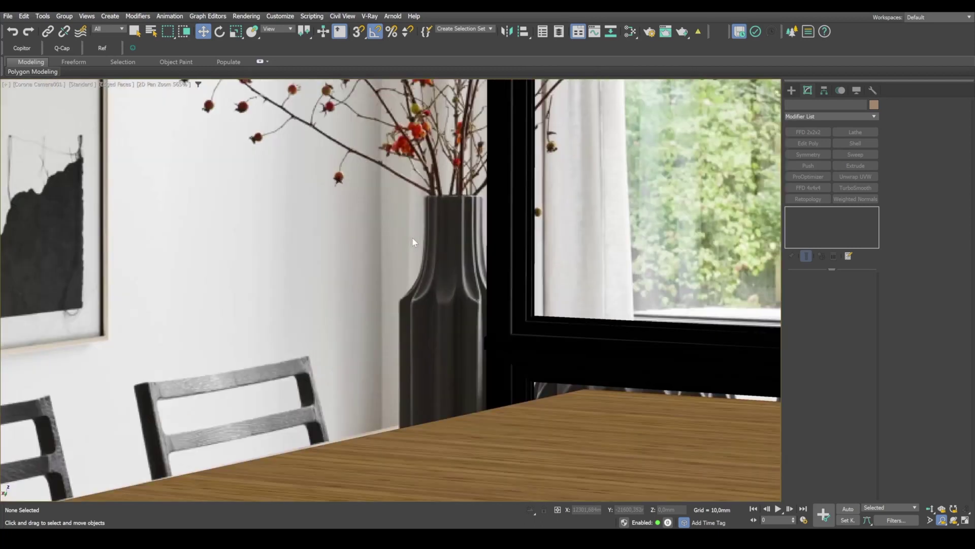
pyautogui.scroll(-4, 413, 238)
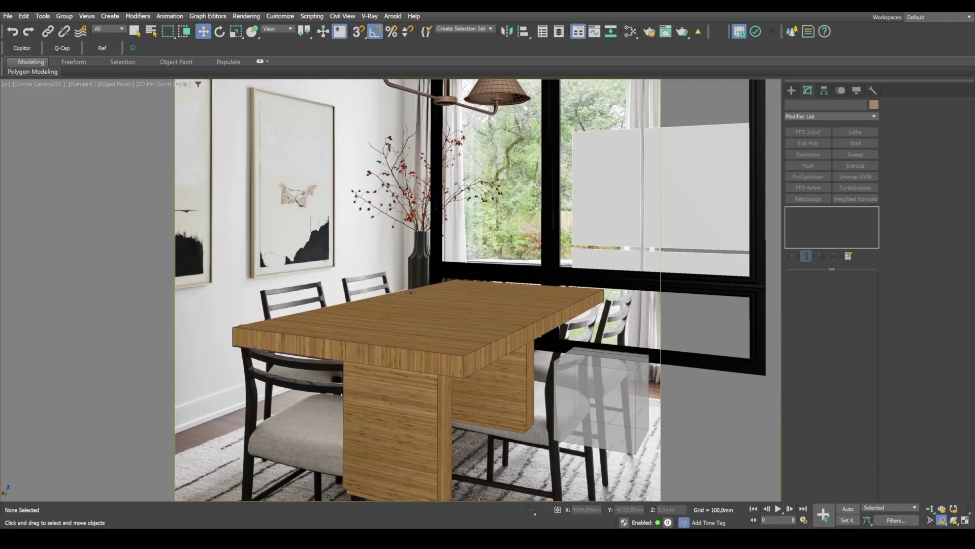
pyautogui.moveTo(431, 346); pyautogui.dragTo(499, 248, button='middle')
pyautogui.scroll(5, 247, 340)
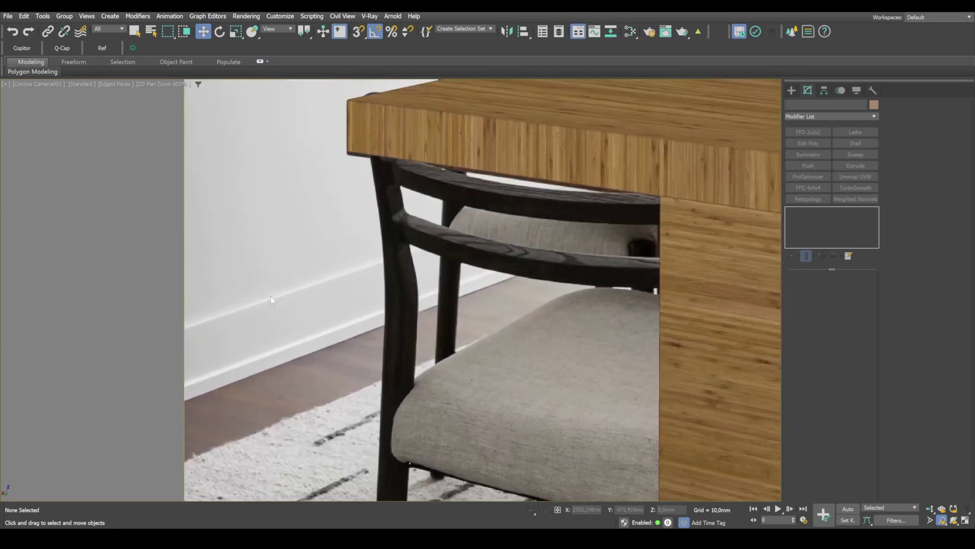
pyautogui.scroll(-7, 315, 381)
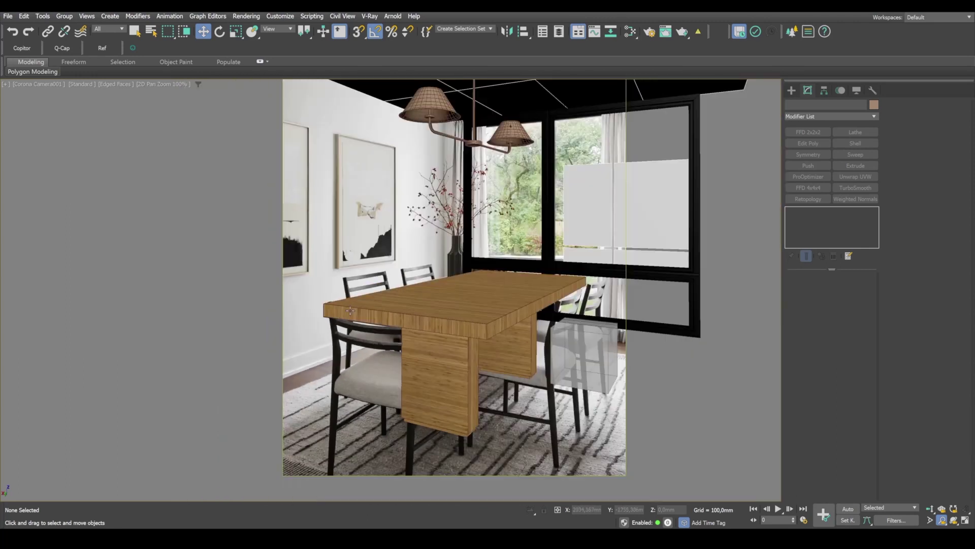
# Step: Draw a tall box about 24 mm long and 47 mm wide at the baseboard and shift it along X to match the photo
pyautogui.scroll(6, 452, 252)
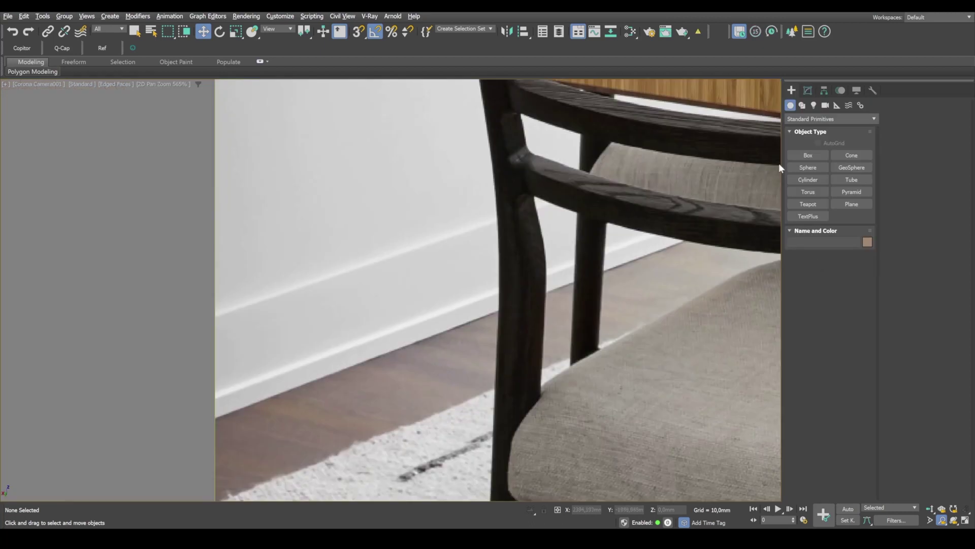
pyautogui.click(808, 155)
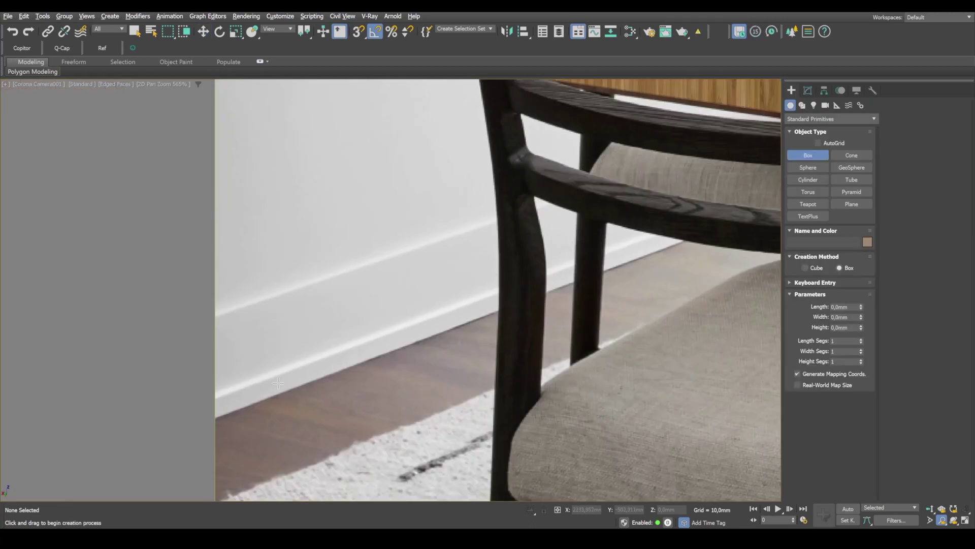
pyautogui.moveTo(268, 385); pyautogui.dragTo(302, 385)
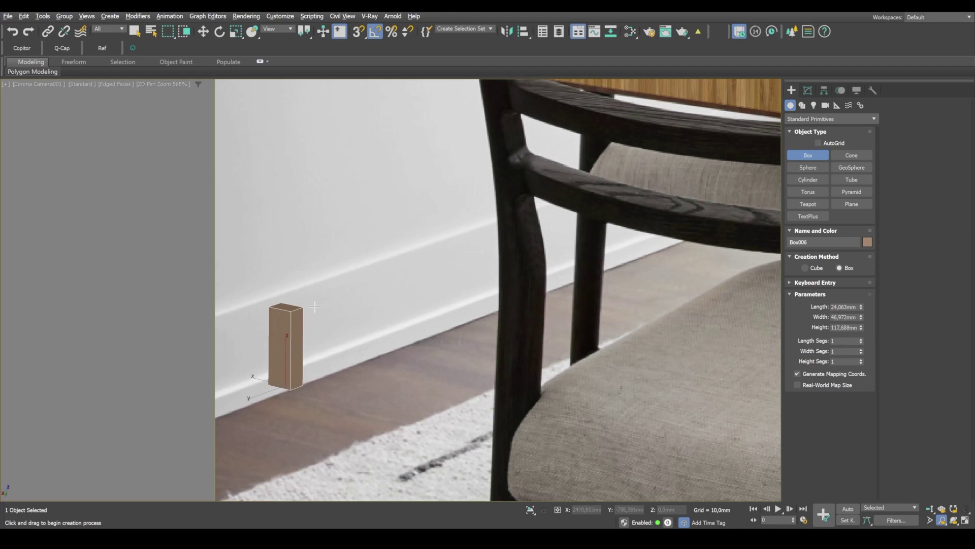
pyautogui.press('w')
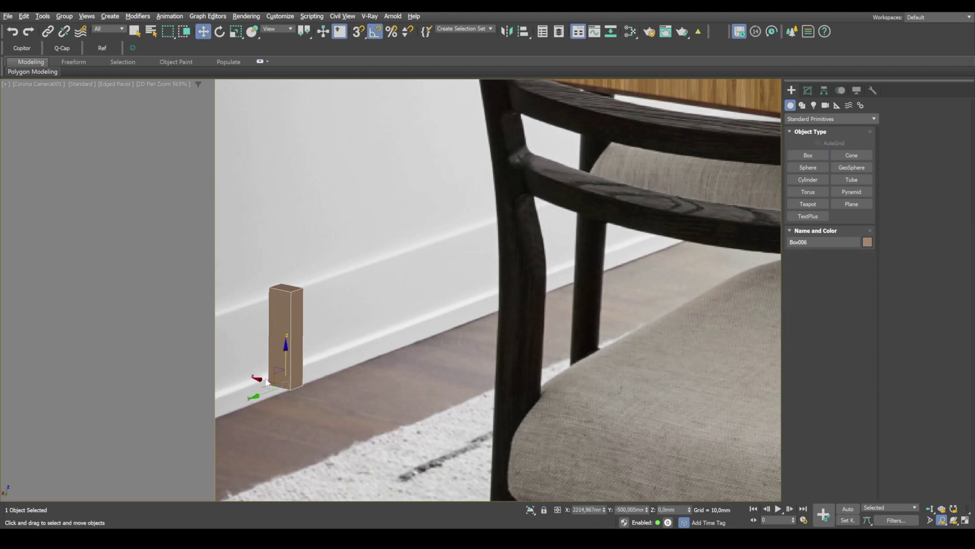
pyautogui.moveTo(266, 382); pyautogui.dragTo(257, 380)
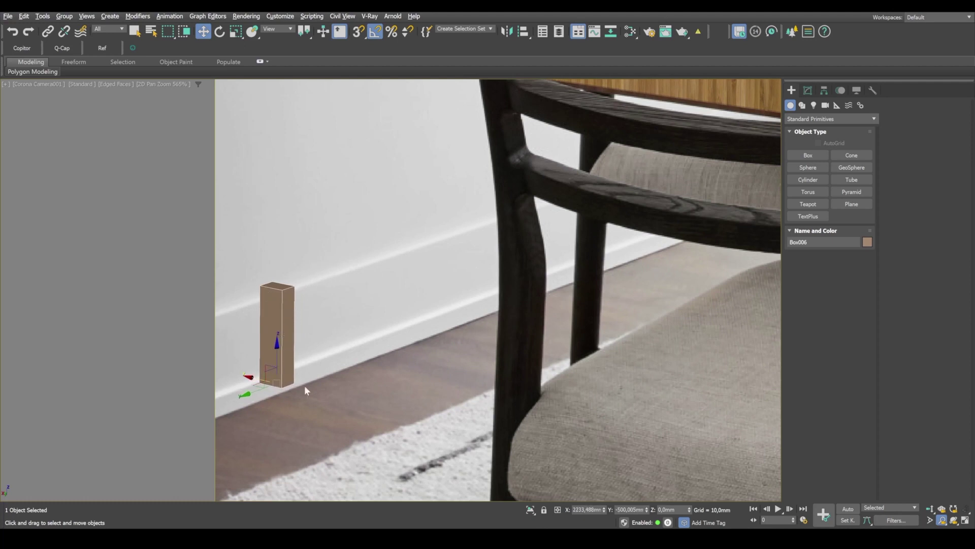
# Step: Convert the box to an Editable Poly
pyautogui.rightClick(281, 348)
pyautogui.moveTo(325, 489)
pyautogui.click(404, 497)
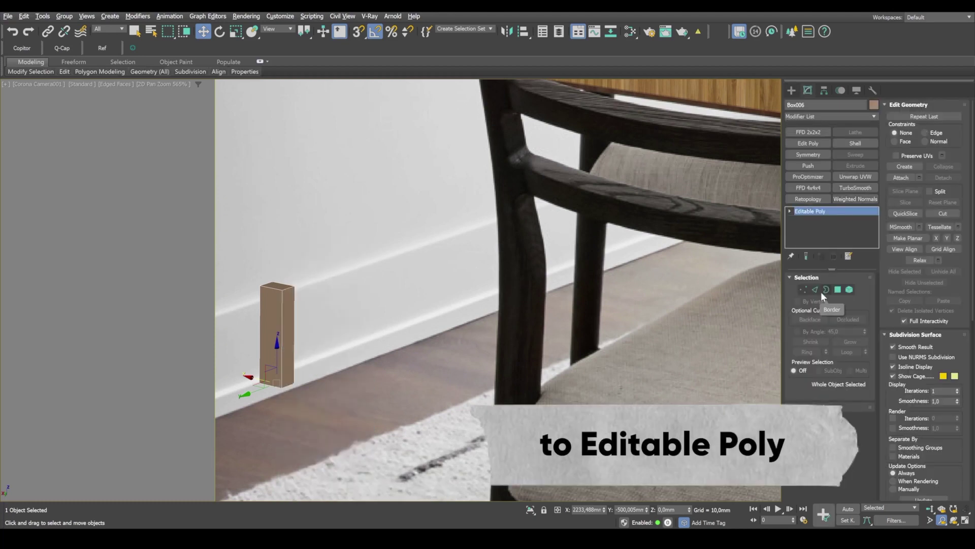
# Step: Connect the box's four vertical edges and lower the new edge loop to the height of the baseboard's lower ledge
pyautogui.click(814, 289)
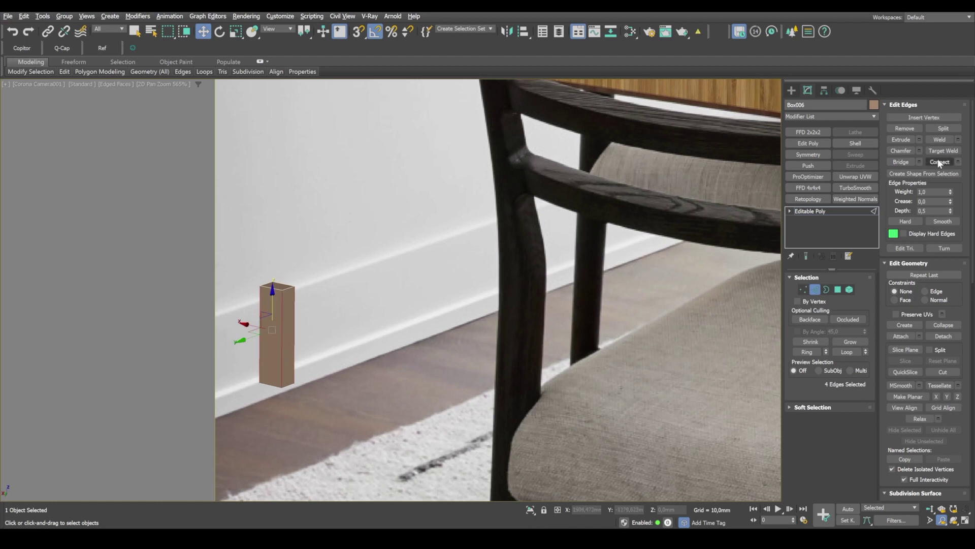
pyautogui.click(938, 162)
pyautogui.moveTo(276, 310); pyautogui.dragTo(315, 378)
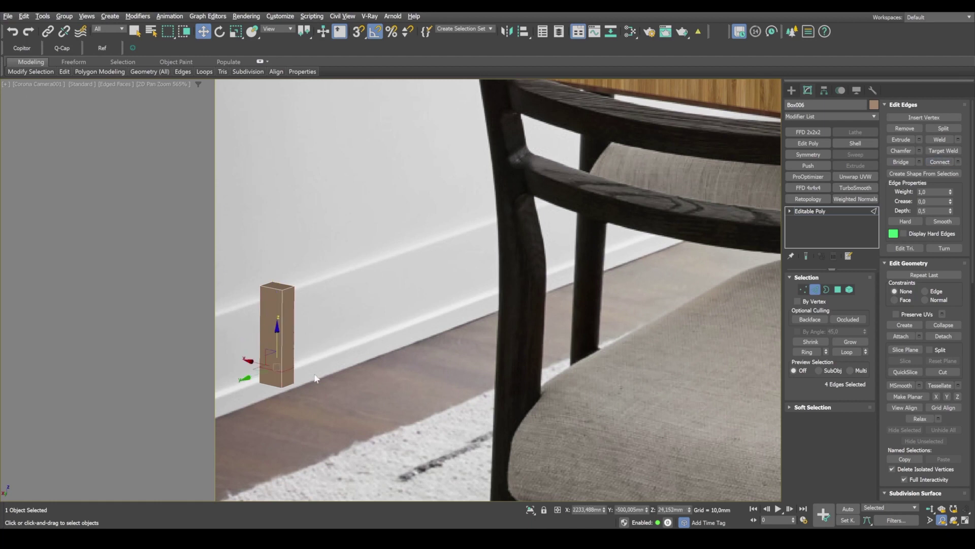
# Step: Extrude the box's lower side polygon outward into a small ledge and leave polygon editing
pyautogui.click(838, 289)
pyautogui.click(287, 375)
pyautogui.moveTo(269, 370); pyautogui.dragTo(276, 373)
pyautogui.click(838, 289)
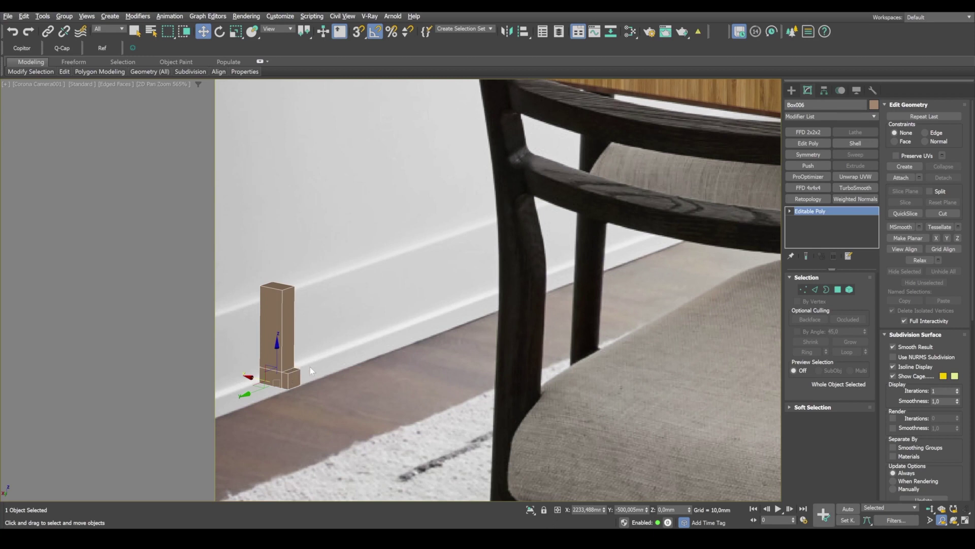
# Step: Shift the profile slightly along X and raise the six vertices at ledge height to about 29 mm
pyautogui.moveTo(256, 378)
pyautogui.mouseDown()
pyautogui.moveTo(244, 356)
pyautogui.moveTo(283, 344)
pyautogui.mouseUp()
pyautogui.press('1')
pyautogui.press('F3')
pyautogui.press('F3')
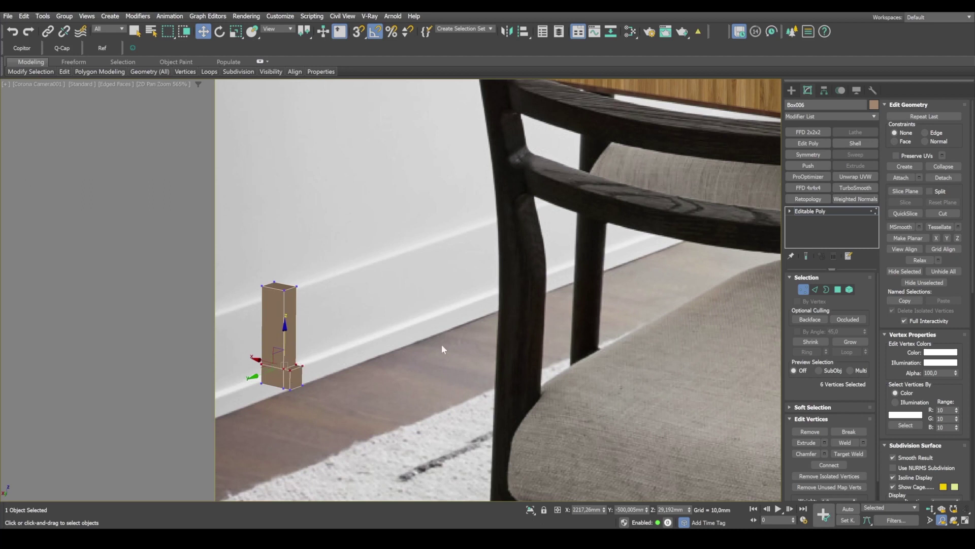
pyautogui.scroll(5, 284, 373)
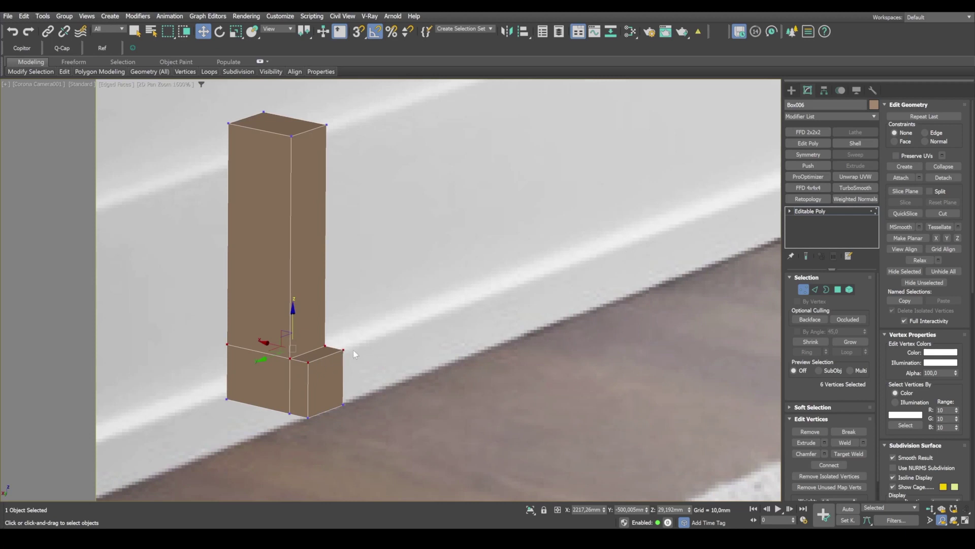
# Step: Push the profile's upper side polygon inward along X to thin the part above the ledge
pyautogui.click(838, 289)
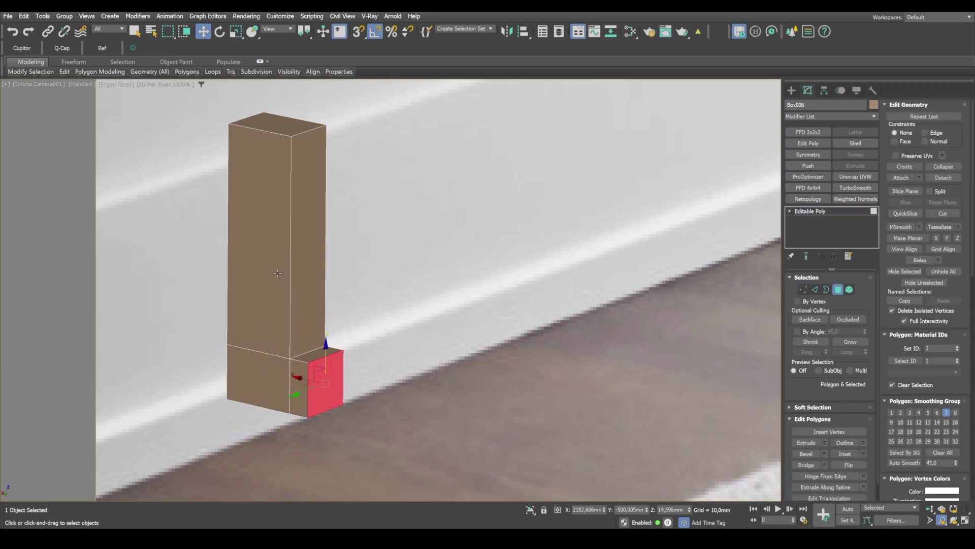
pyautogui.click(303, 254)
pyautogui.moveTo(283, 235); pyautogui.dragTo(264, 229)
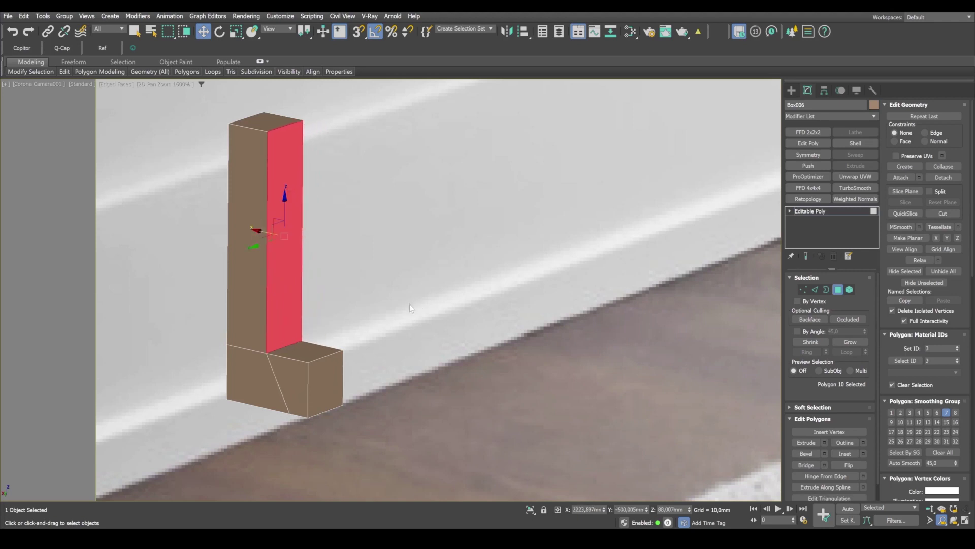
# Step: Lower the profile's top polygon to a height of about 138 mm to match the baseboard in the photo
pyautogui.moveTo(357, 211); pyautogui.dragTo(374, 278, button='middle')
pyautogui.click(283, 190)
pyautogui.moveTo(283, 190); pyautogui.dragTo(329, 227)
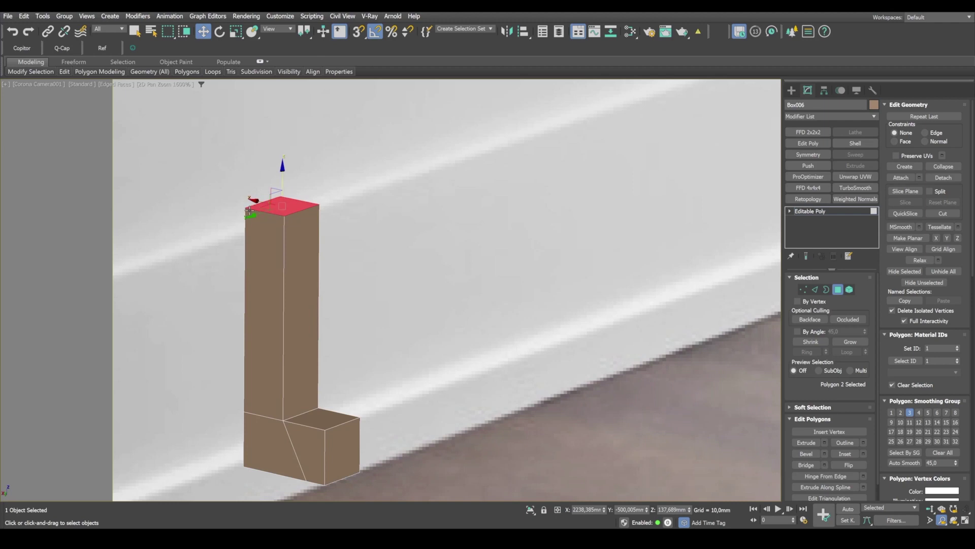
# Step: Adjust the profile's vertices and its position along X so the L shape lines up with the photographed baseboard
pyautogui.click(803, 289)
pyautogui.moveTo(222, 168); pyautogui.dragTo(241, 190)
pyautogui.moveTo(282, 214); pyautogui.dragTo(281, 215)
pyautogui.press('F3')
pyautogui.keyDown('ctrl'); pyautogui.moveTo(276, 468); pyautogui.dragTo(259, 435); pyautogui.keyUp('ctrl')
pyautogui.press('F3')
pyautogui.moveTo(240, 351); pyautogui.dragTo(235, 351)
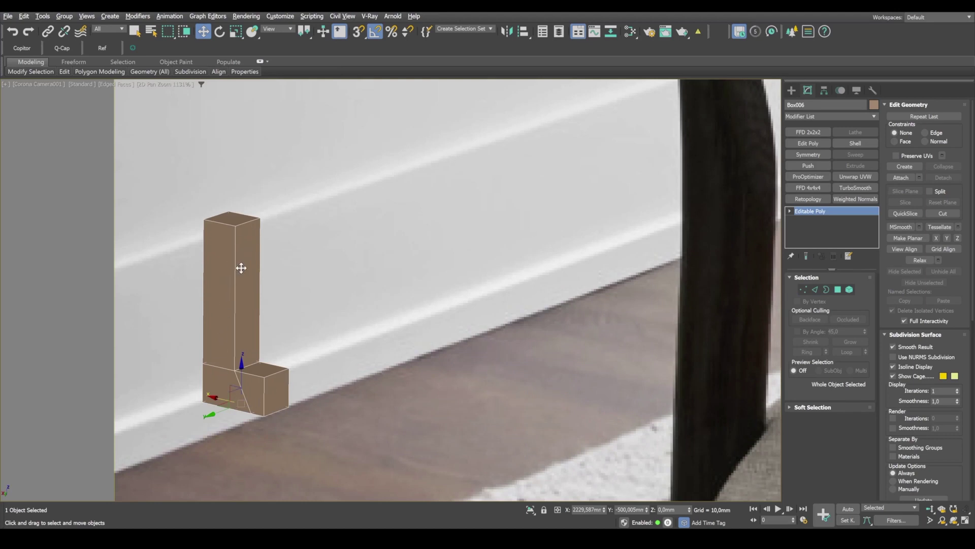
# Step: Select the three polygons on one end face of the profile and extend them along Y to form a long baseboard
pyautogui.scroll(-3, 366, 371)
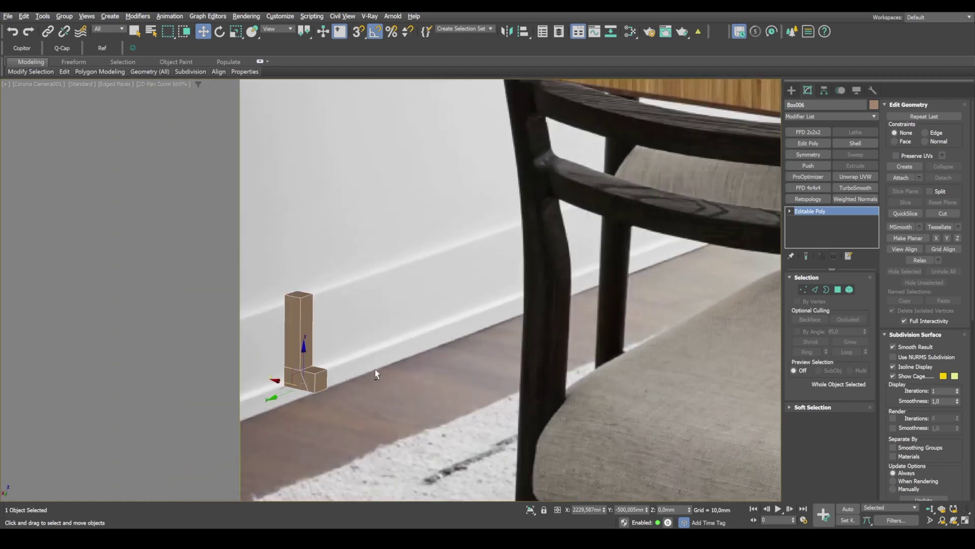
pyautogui.hotkey('alt', 'w')
pyautogui.middleClick(559, 381)
pyautogui.hotkey('alt', 'w')
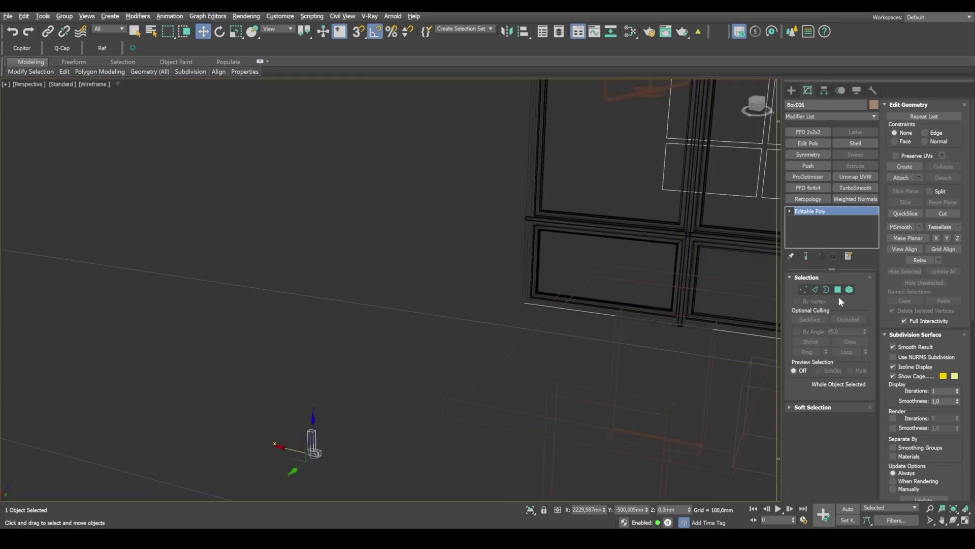
pyautogui.click(838, 289)
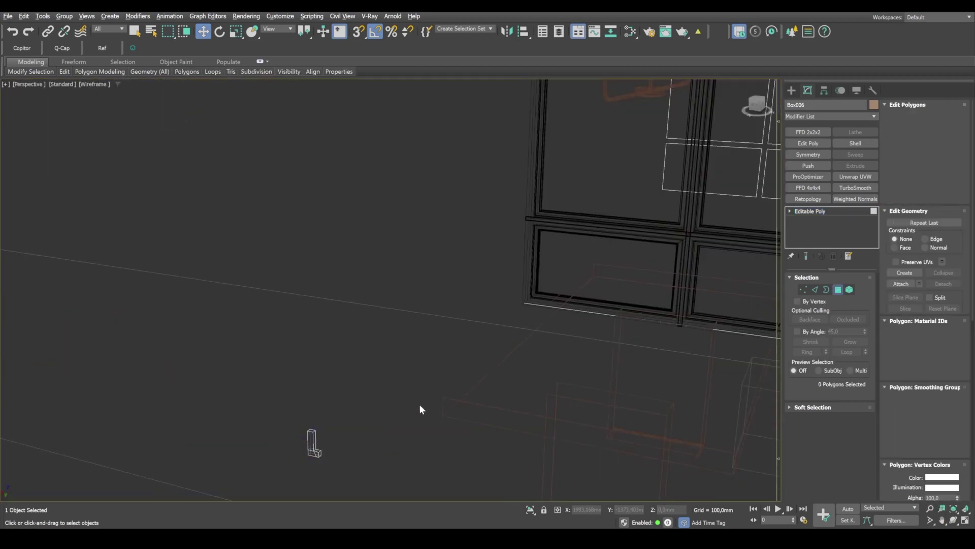
pyautogui.press('z')
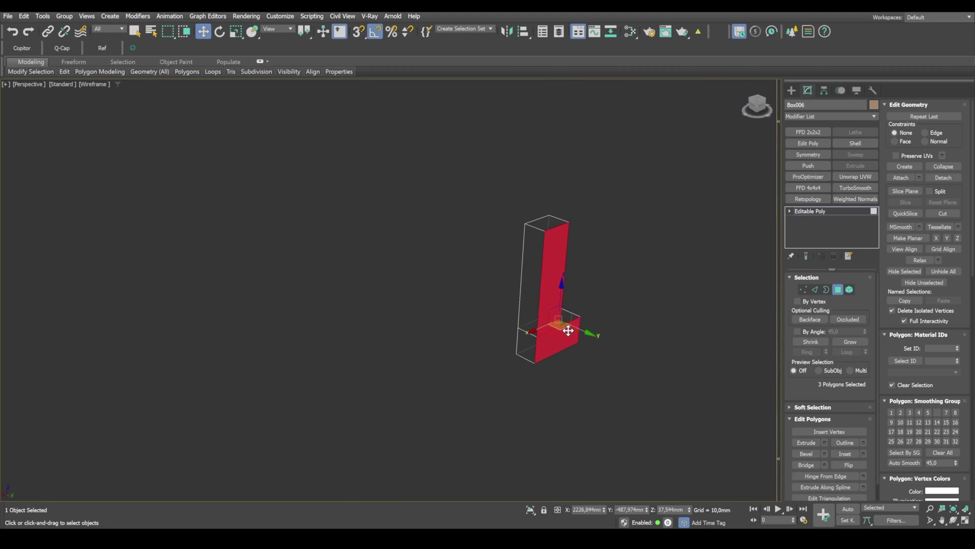
pyautogui.scroll(-5, 569, 341)
pyautogui.moveTo(569, 341); pyautogui.dragTo(403, 261, button='middle')
pyautogui.scroll(-2, 418, 279)
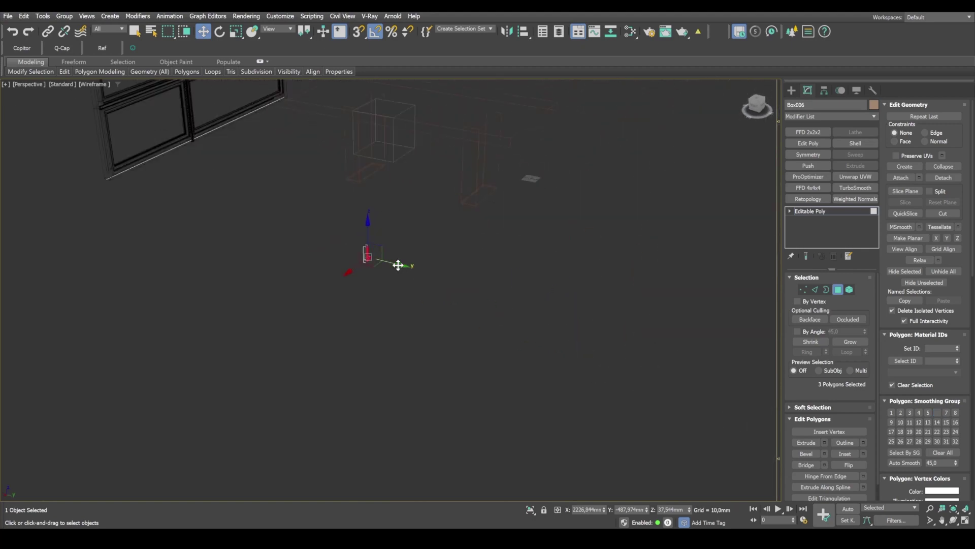
pyautogui.moveTo(398, 266); pyautogui.dragTo(675, 371)
pyautogui.scroll(-2, 612, 370)
pyautogui.moveTo(612, 370); pyautogui.dragTo(399, 336, button='middle')
pyautogui.moveTo(437, 322); pyautogui.dragTo(482, 348)
# Step: Turn on snapping, select the eight vertices at the baseboard's opposite end and snap them along Y to the window wall
pyautogui.press('s')
pyautogui.scroll(-2, 480, 348)
pyautogui.moveTo(378, 336); pyautogui.dragTo(452, 367, button='middle')
pyautogui.press('1')
pyautogui.moveTo(453, 374); pyautogui.dragTo(412, 323)
pyautogui.scroll(4, 427, 345)
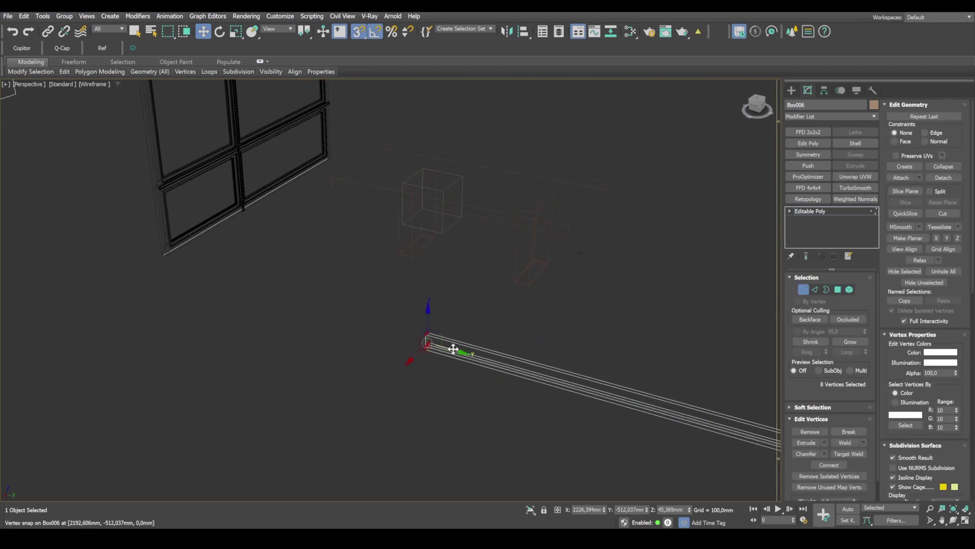
pyautogui.moveTo(453, 349); pyautogui.dragTo(169, 257)
# Step: Check the baseboard's length in the top view, leave vertex editing and toggle see-through display for it in the camera view
pyautogui.hotkey('alt', 'w')
pyautogui.middleClick(270, 227)
pyautogui.hotkey('alt', 'w')
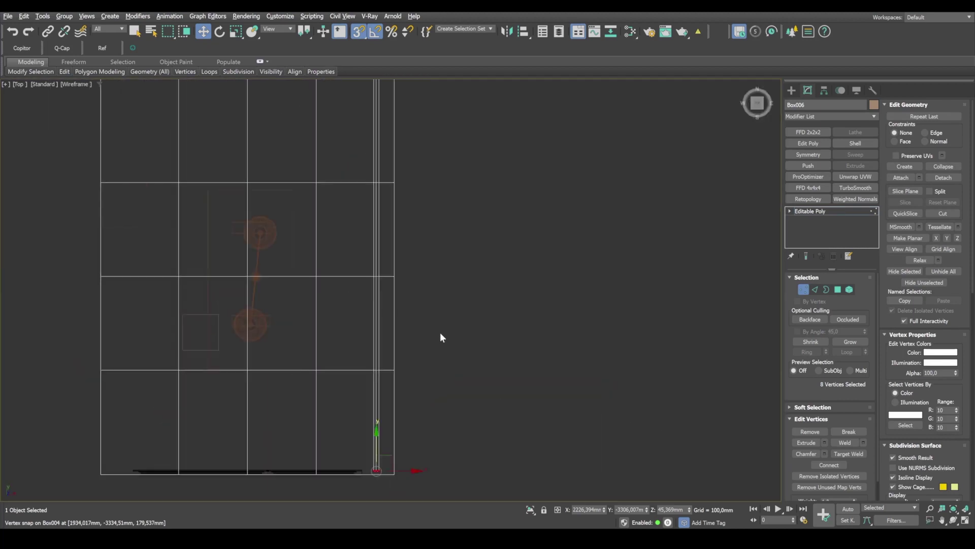
pyautogui.scroll(-3, 442, 337)
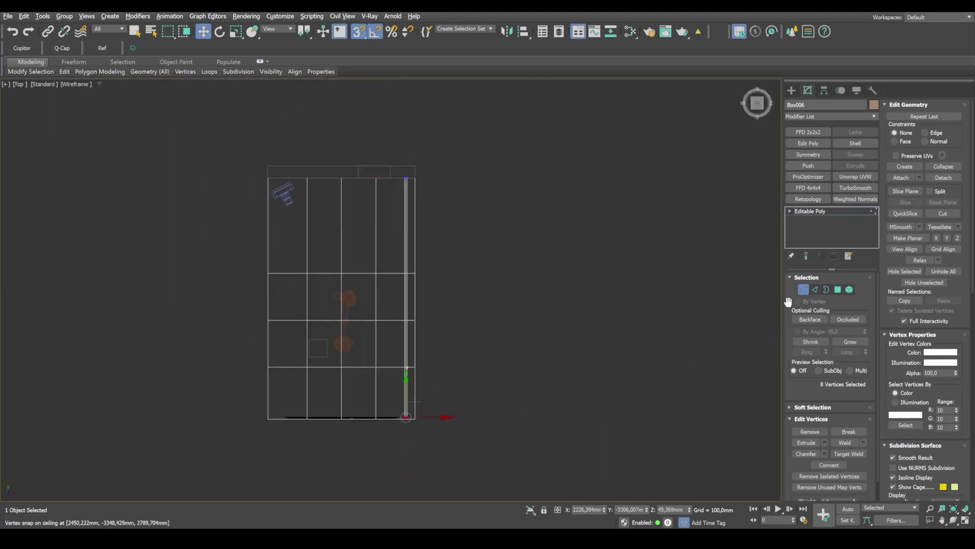
pyautogui.press('1')
pyautogui.hotkey('alt', 'w')
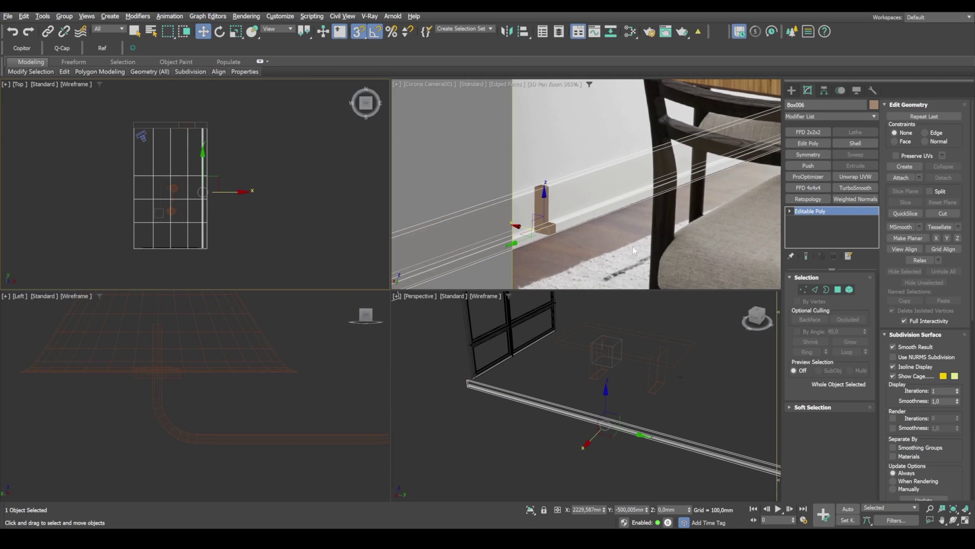
pyautogui.hotkey('alt', 'x')
pyautogui.hotkey('alt', 'w')
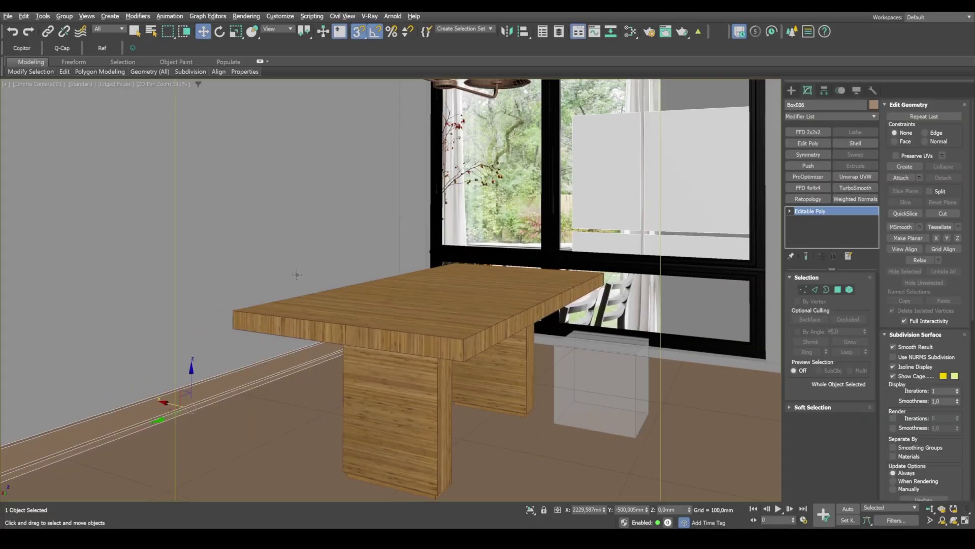
# Step: Move the walls' inner polygon behind the baseboard inward along X to about 2255.8 mm, with snapping turned off
pyautogui.click(271, 219)
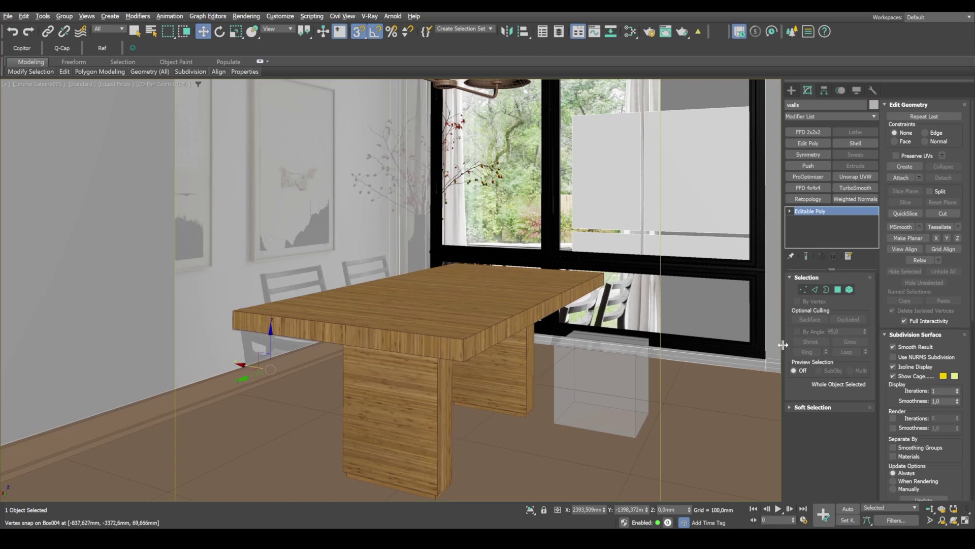
pyautogui.click(838, 289)
pyautogui.click(261, 239)
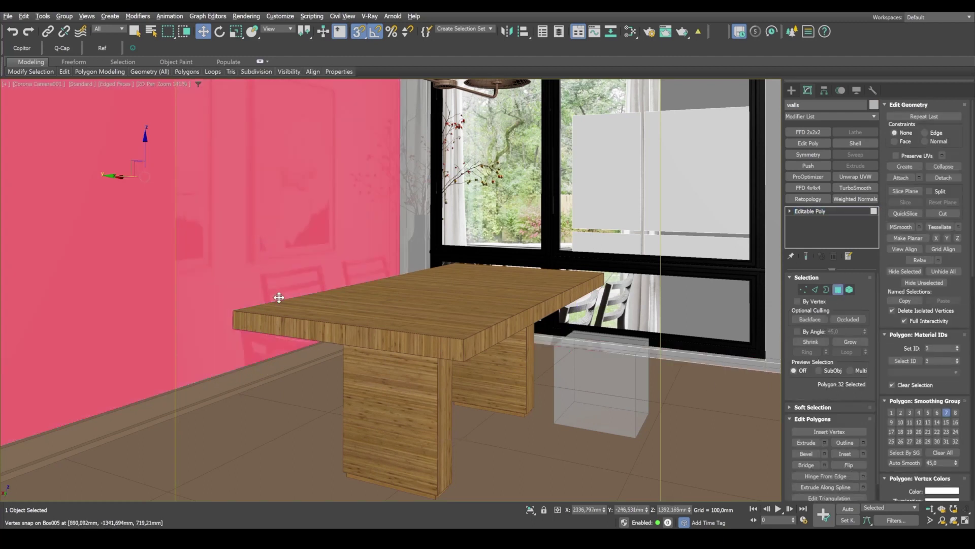
pyautogui.hotkey('alt', 'w')
pyautogui.hotkey('alt', 'w')
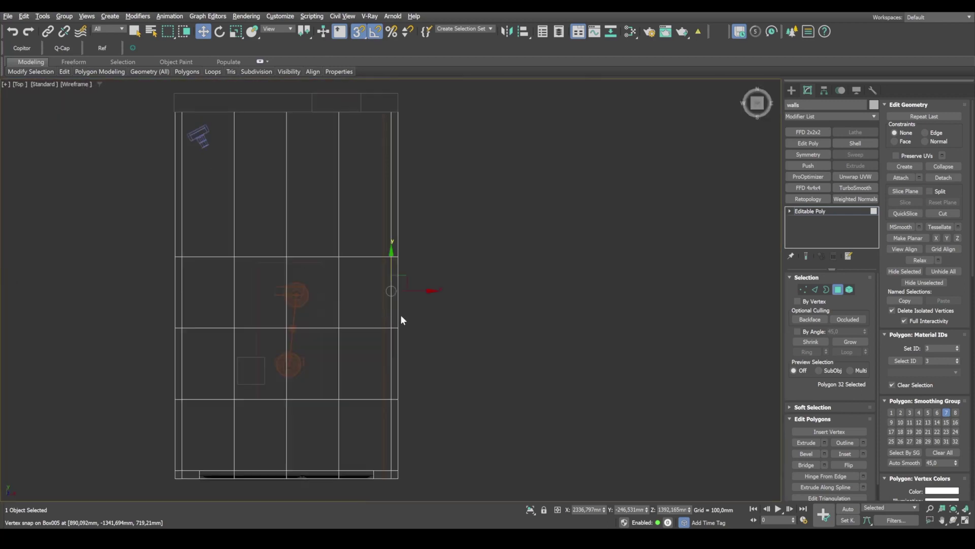
pyautogui.scroll(5, 506, 272)
pyautogui.moveTo(498, 235); pyautogui.dragTo(480, 237)
pyautogui.hotkey('ctrl', 'z')
pyautogui.press('s')
pyautogui.scroll(3, 459, 245)
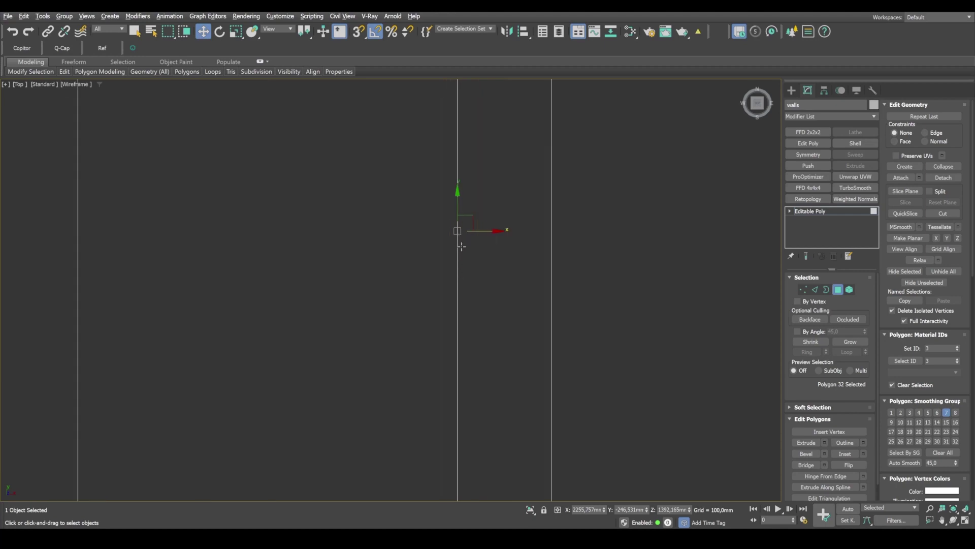
pyautogui.hotkey('alt', 'w')
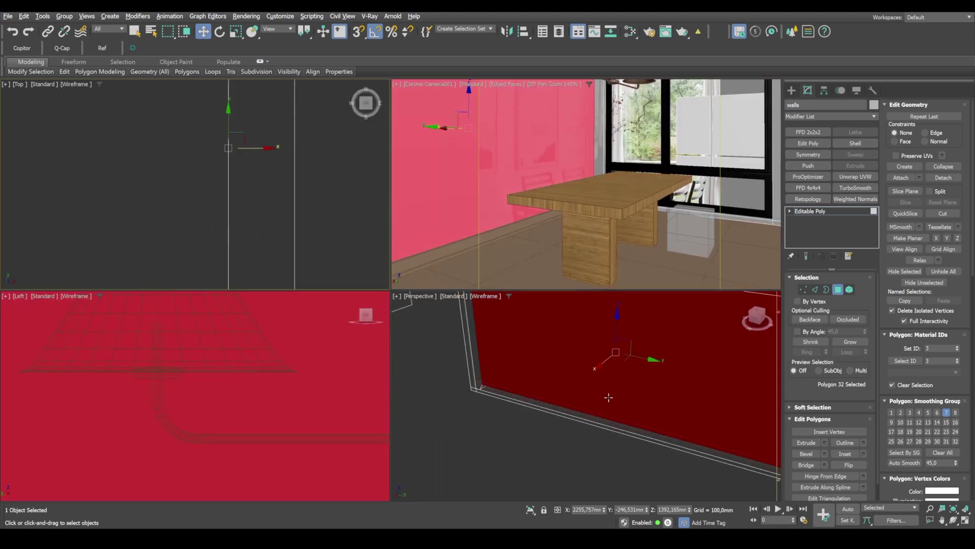
pyautogui.click(838, 289)
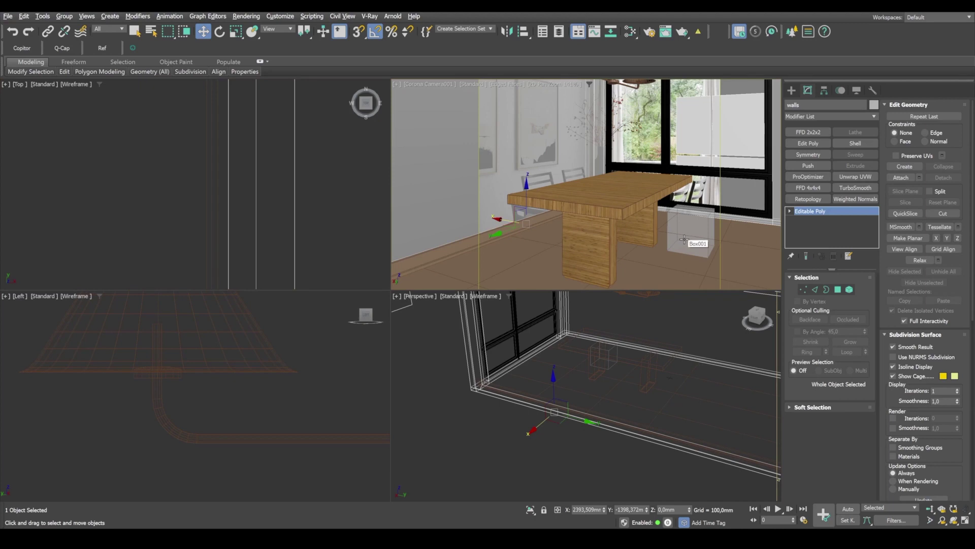
pyautogui.hotkey('alt', 'w')
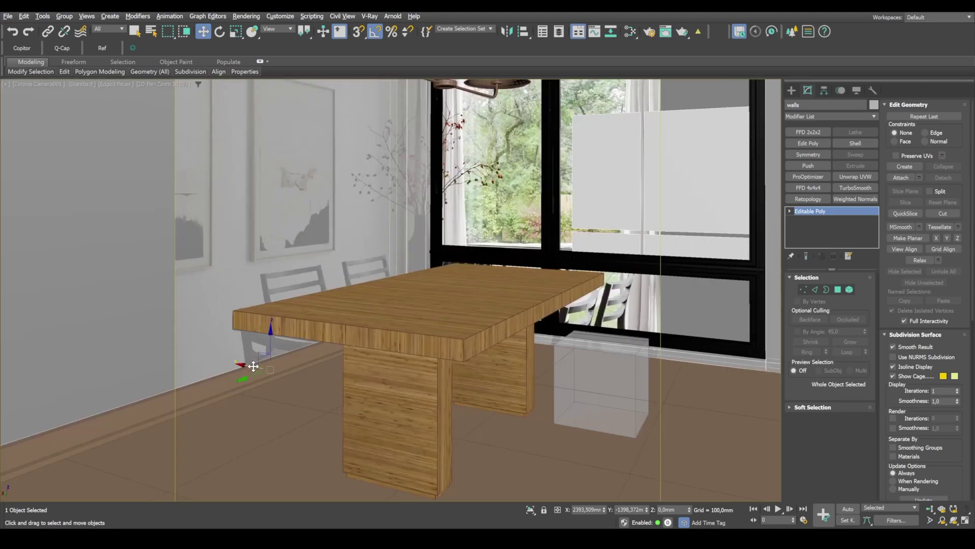
# Step: Select three long edges of the baseboard: the ledge's inner and outer edges and the upper front edge
pyautogui.moveTo(466, 170); pyautogui.dragTo(436, 354, button='middle')
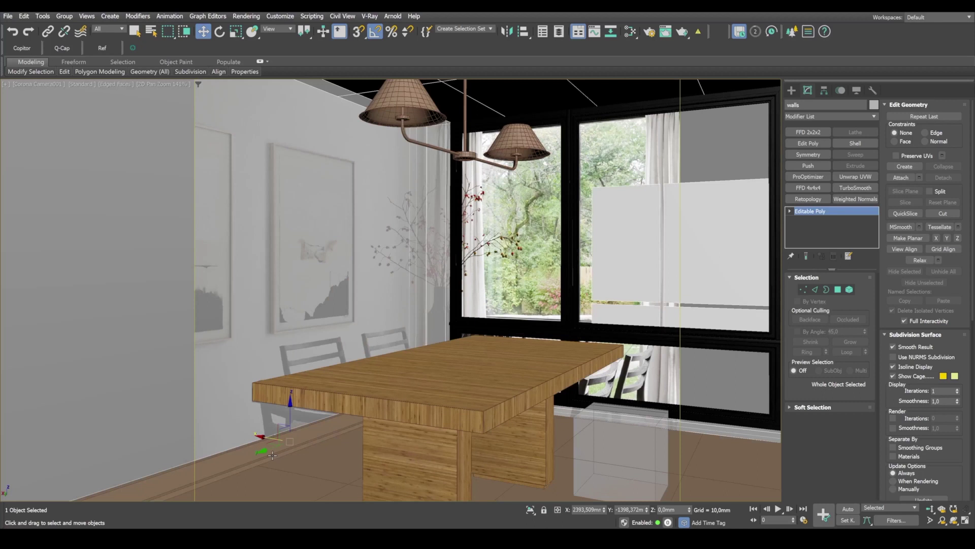
pyautogui.click(275, 455)
pyautogui.click(815, 290)
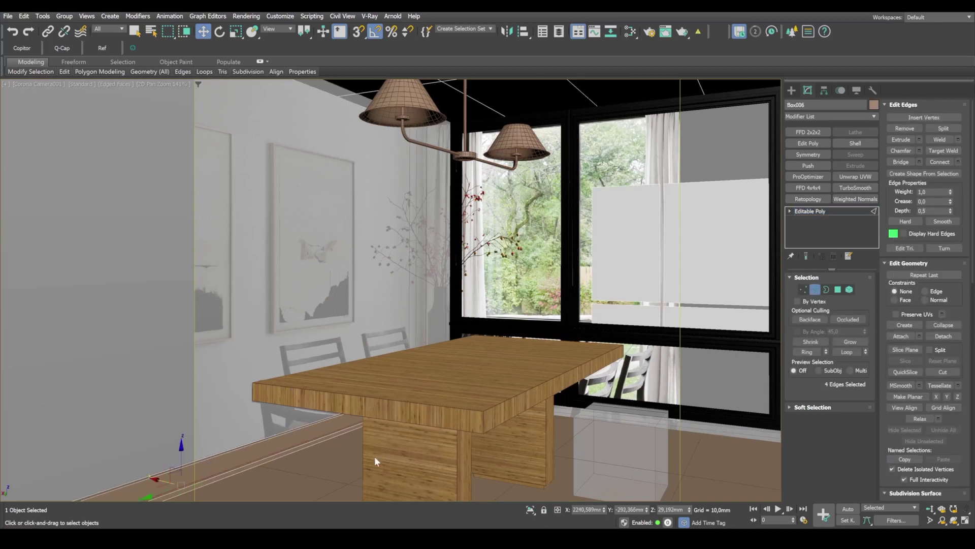
pyautogui.scroll(8, 273, 466)
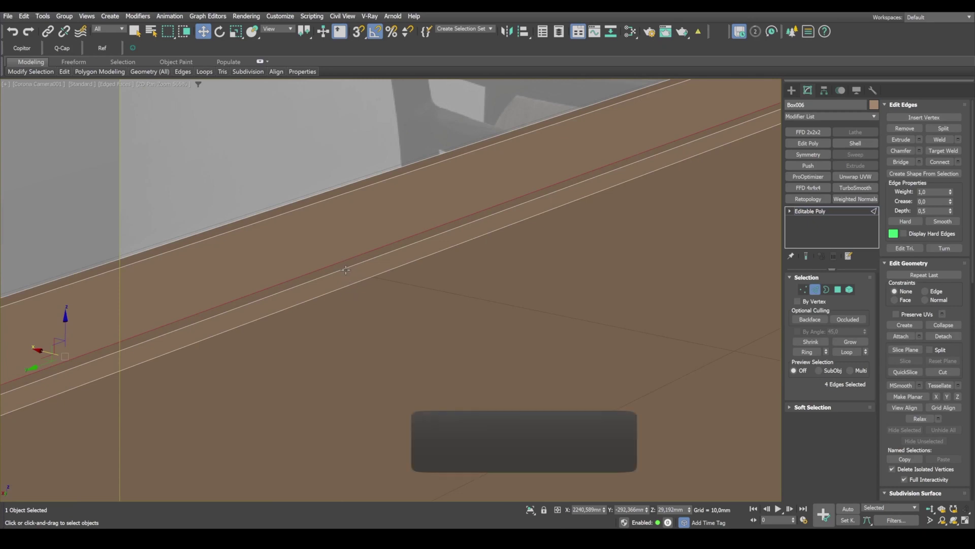
pyautogui.keyDown('ctrl'); pyautogui.click(347, 268); pyautogui.keyUp('ctrl')
pyautogui.keyDown('ctrl'); pyautogui.click(342, 262); pyautogui.keyUp('ctrl')
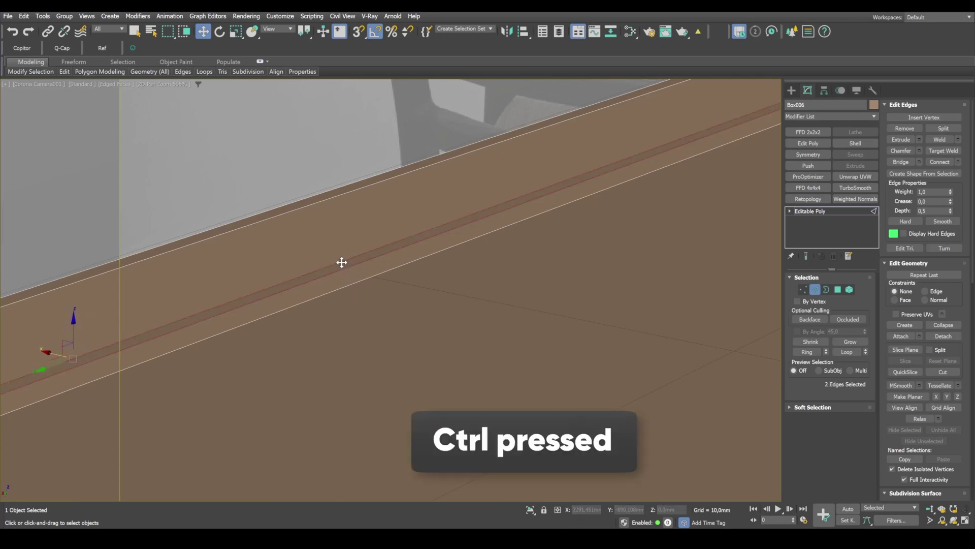
pyautogui.keyDown('ctrl'); pyautogui.click(315, 205); pyautogui.keyUp('ctrl')
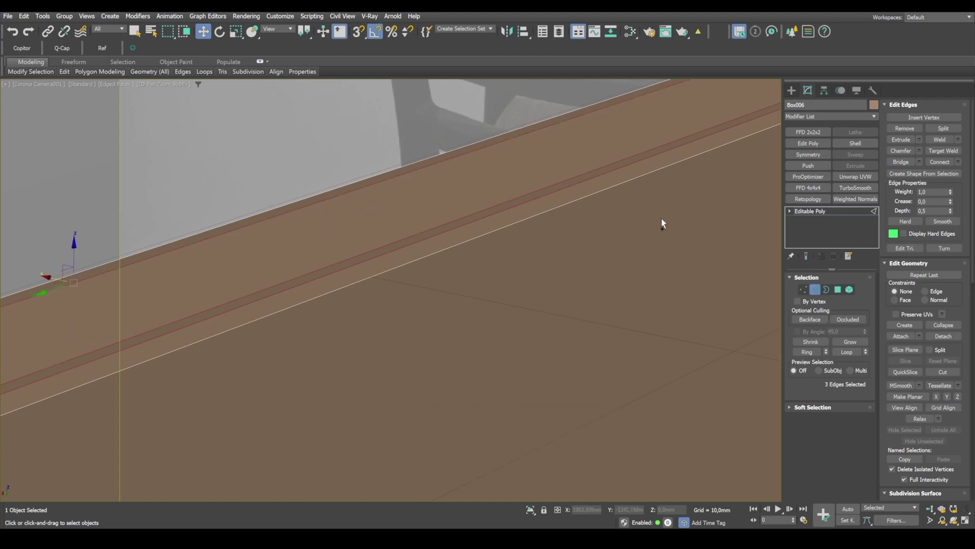
# Step: Chamfer the selected baseboard edges by 4.932 mm with 2 segments and leave edge editing
pyautogui.click(919, 150)
pyautogui.moveTo(452, 258); pyautogui.dragTo(457, 127)
pyautogui.moveTo(455, 46); pyautogui.dragTo(455, 102)
pyautogui.moveTo(452, 282)
pyautogui.mouseDown()
pyautogui.moveTo(453, 251)
pyautogui.moveTo(456, 269)
pyautogui.mouseUp()
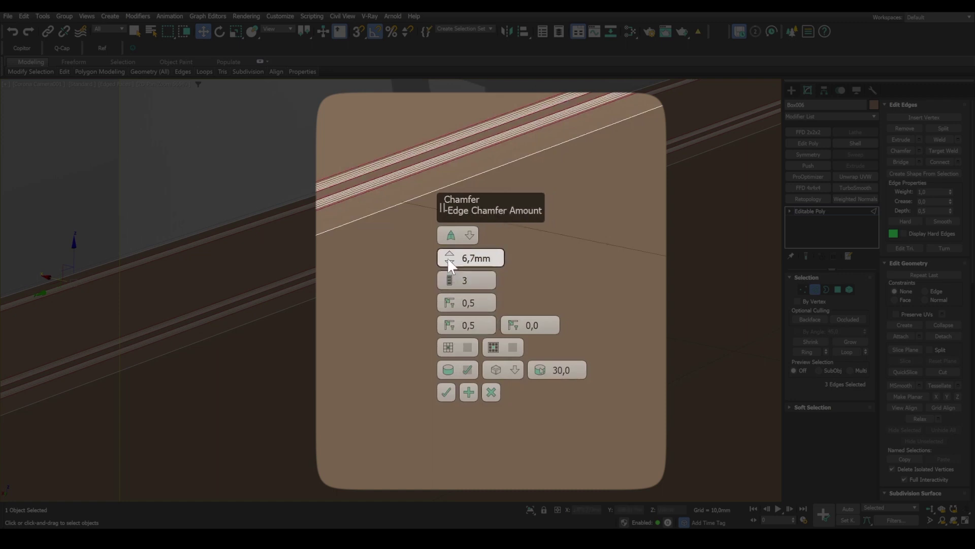
pyautogui.moveTo(450, 261); pyautogui.dragTo(461, 303)
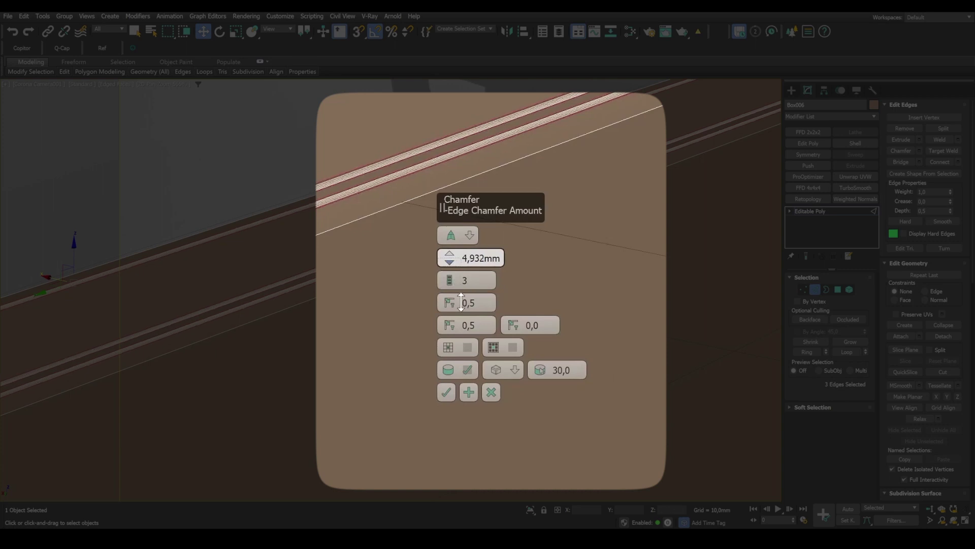
pyautogui.click(451, 285)
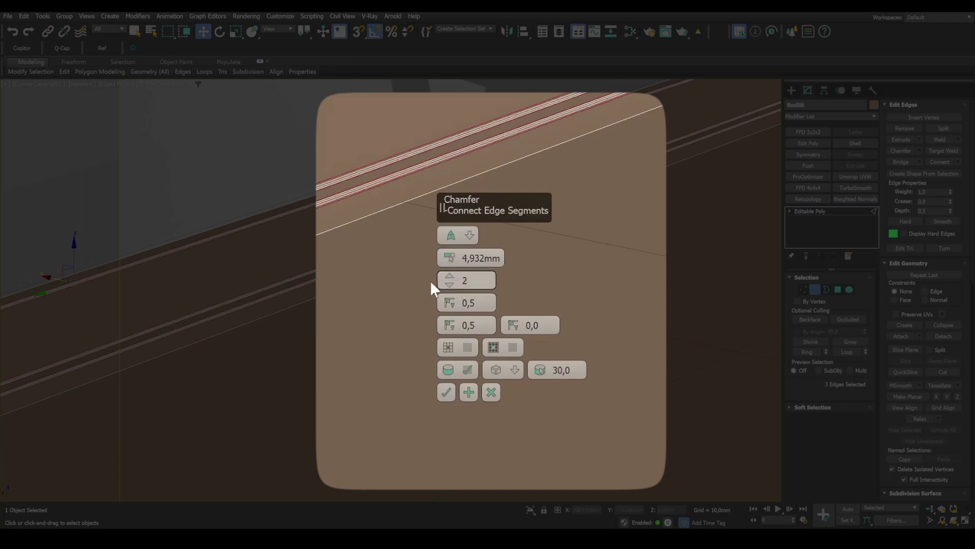
pyautogui.click(446, 392)
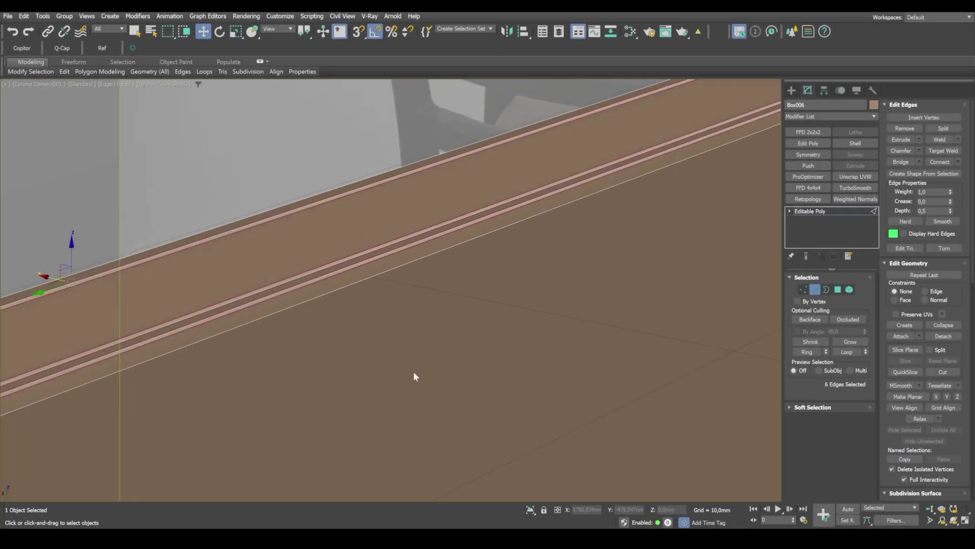
pyautogui.click(815, 290)
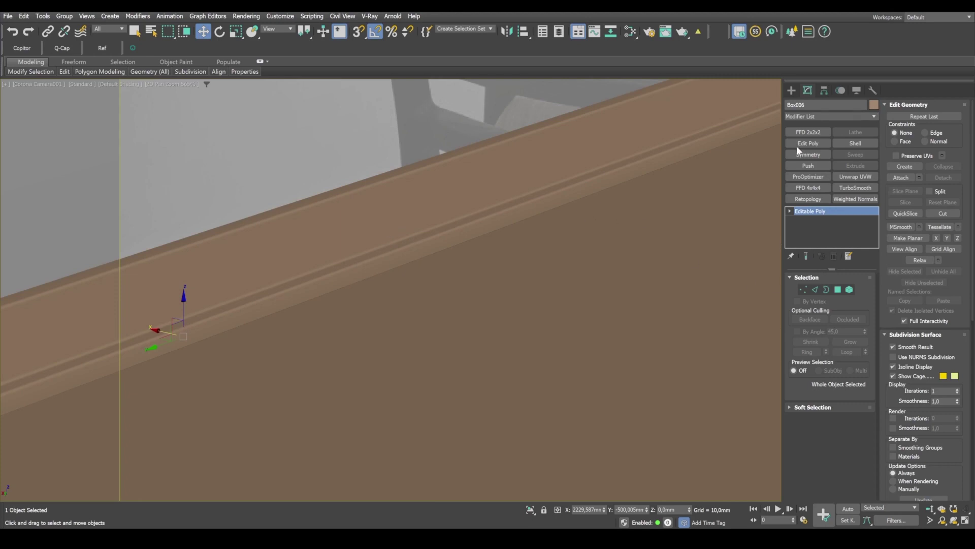
# Step: Set the object color of both the baseboard and the walls to white
pyautogui.click(874, 104)
pyautogui.click(577, 288)
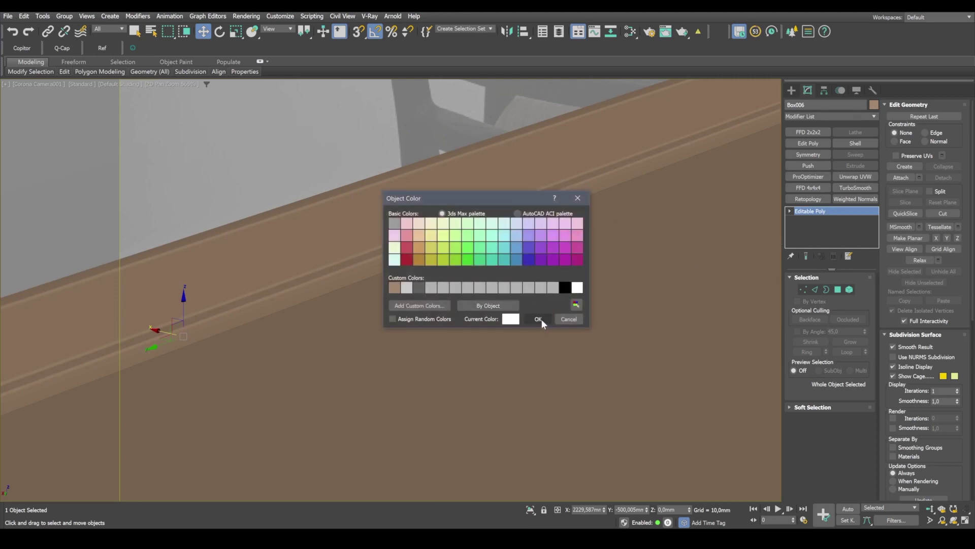
pyautogui.click(538, 319)
pyautogui.click(339, 142)
pyautogui.click(874, 105)
pyautogui.click(576, 288)
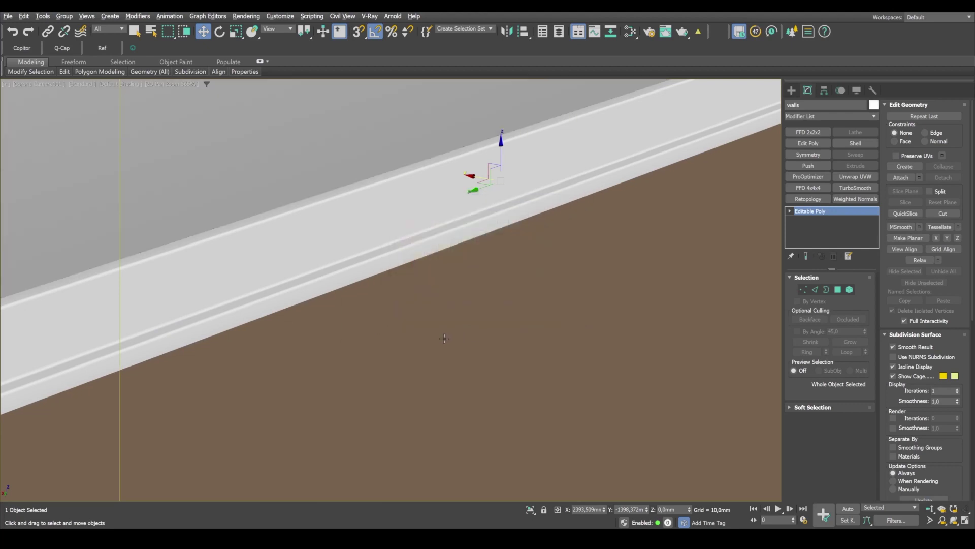
pyautogui.click(537, 318)
pyautogui.scroll(-5, 443, 339)
pyautogui.scroll(1, 559, 264)
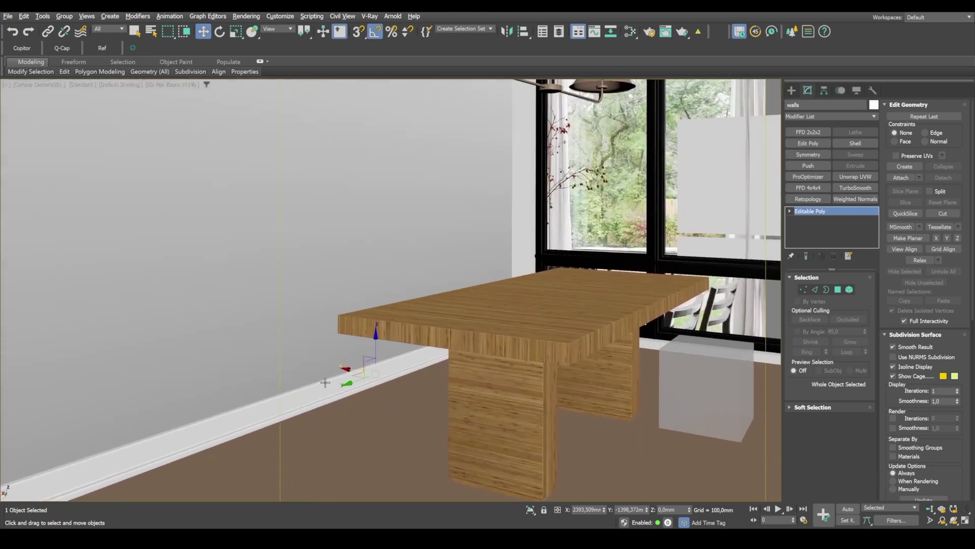
pyautogui.scroll(2, 325, 383)
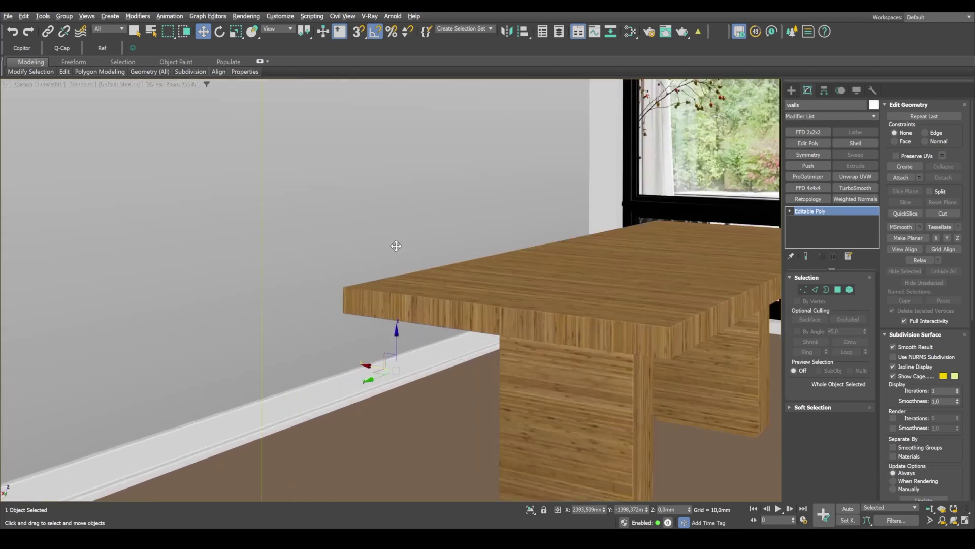
# Step: Select the polygons of the long wall opposite the baseboard in the perspective view and hide them
pyautogui.press('F3')
pyautogui.moveTo(449, 207); pyautogui.dragTo(389, 359, button='middle')
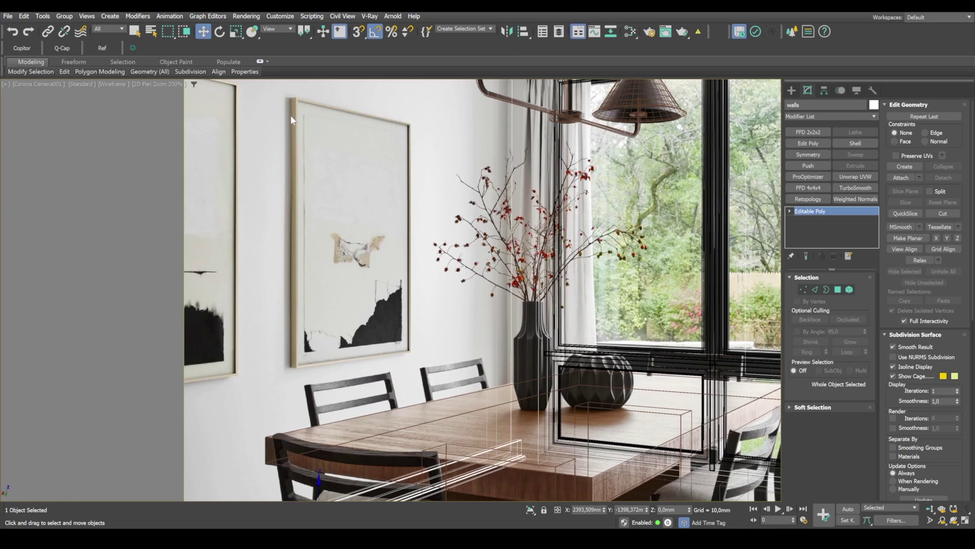
pyautogui.press('5')
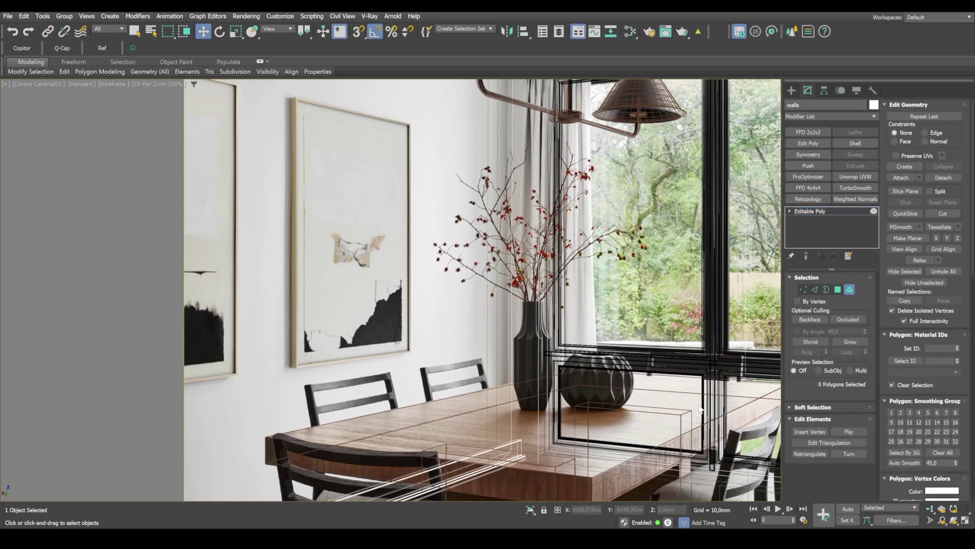
pyautogui.hotkey('alt', 'w')
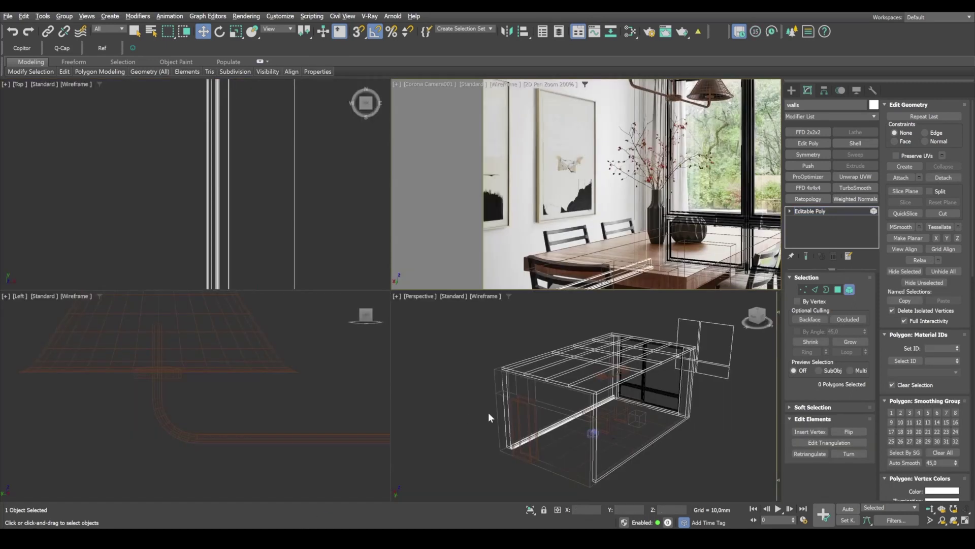
pyautogui.middleClick(545, 413)
pyautogui.hotkey('alt', 'w')
pyautogui.keyDown('alt'); pyautogui.moveTo(462, 367); pyautogui.dragTo(476, 367, button='middle'); pyautogui.keyUp('alt')
pyautogui.press('4')
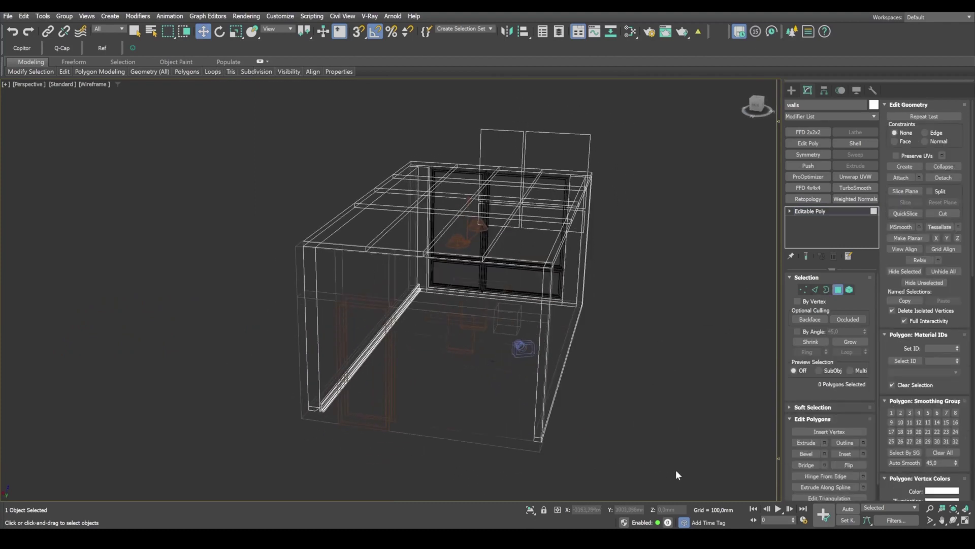
pyautogui.moveTo(516, 129); pyautogui.dragTo(517, 130)
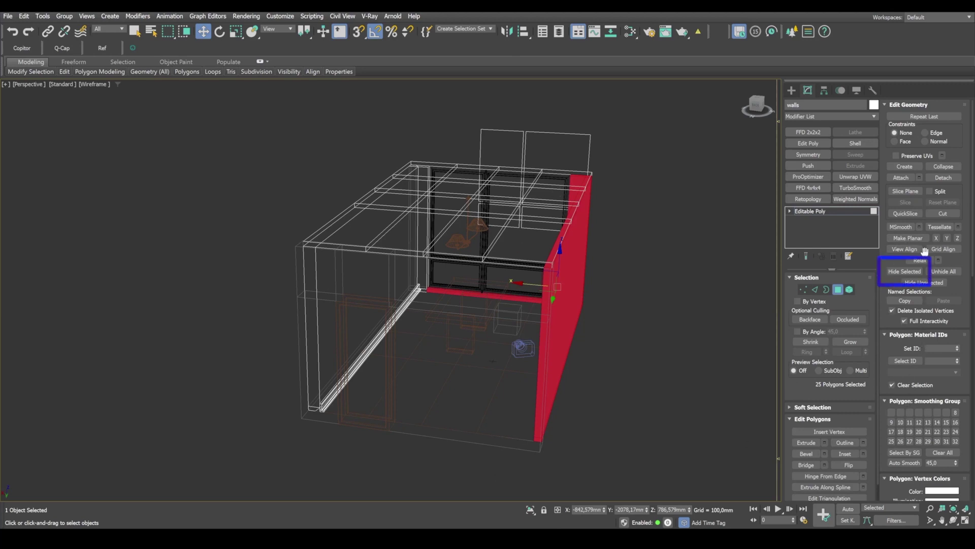
pyautogui.click(905, 272)
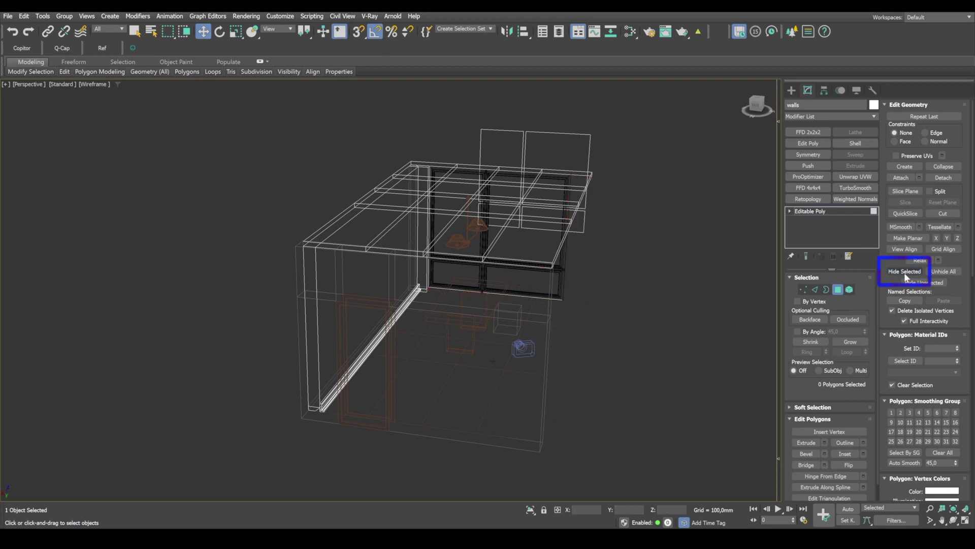
# Step: Draw an AutoGrid box on the wall behind the table, about 1215 mm long, 1175 mm wide and 40 mm thick
pyautogui.press('F3')
pyautogui.moveTo(572, 383)
pyautogui.keyDown('alt'); pyautogui.mouseDown(button='middle')
pyautogui.moveTo(581, 385)
pyautogui.moveTo(570, 382)
pyautogui.mouseUp(button='middle'); pyautogui.keyUp('alt')
pyautogui.scroll(5, 375, 270)
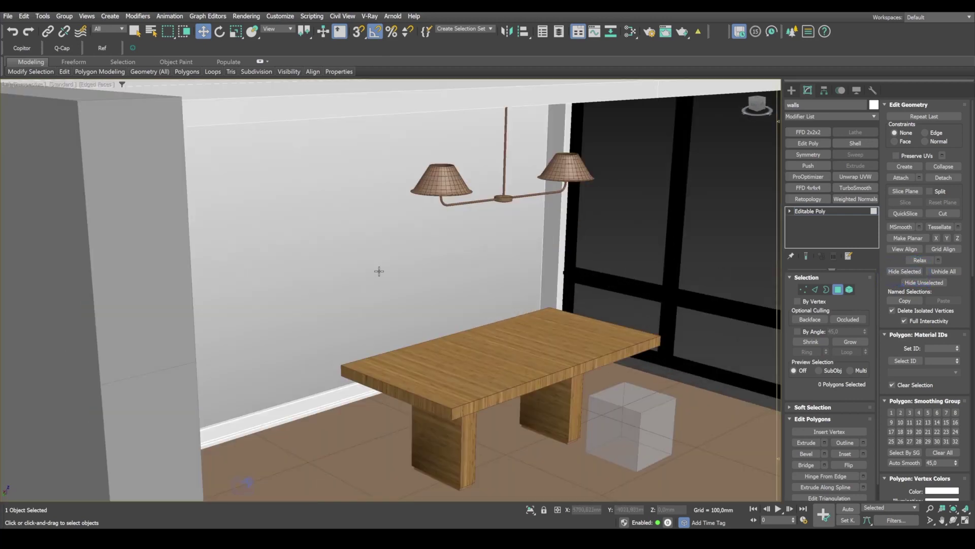
pyautogui.scroll(1, 447, 285)
pyautogui.moveTo(447, 285); pyautogui.dragTo(383, 272, button='middle')
pyautogui.click(838, 289)
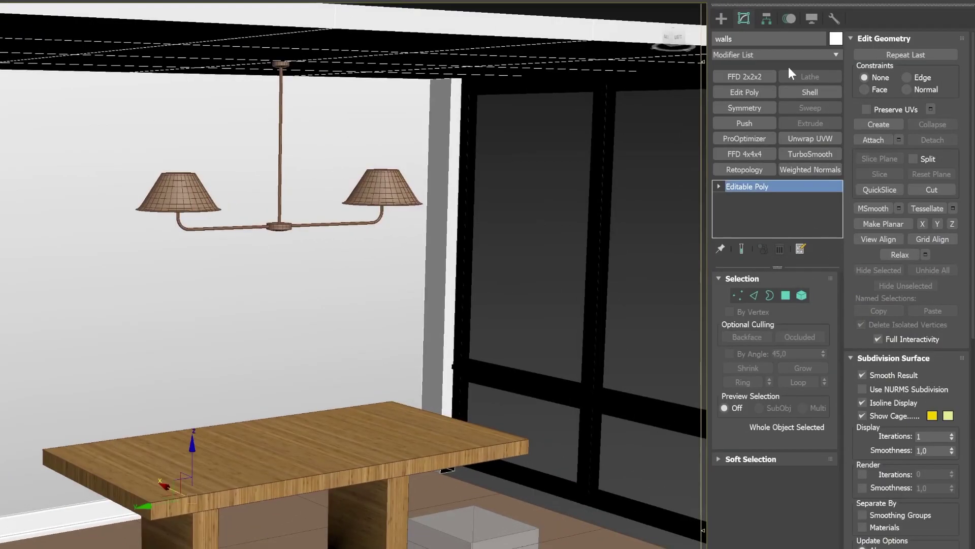
pyautogui.click(721, 18)
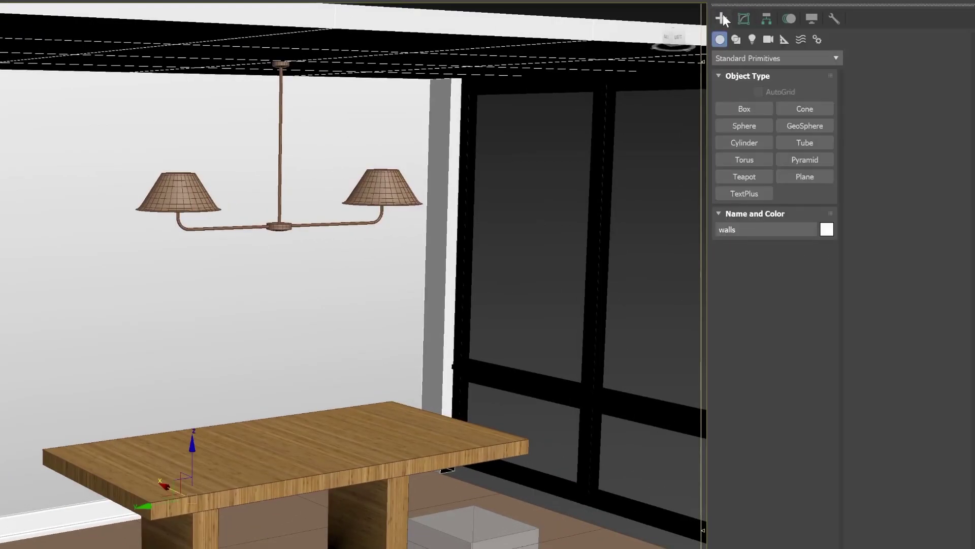
pyautogui.click(740, 108)
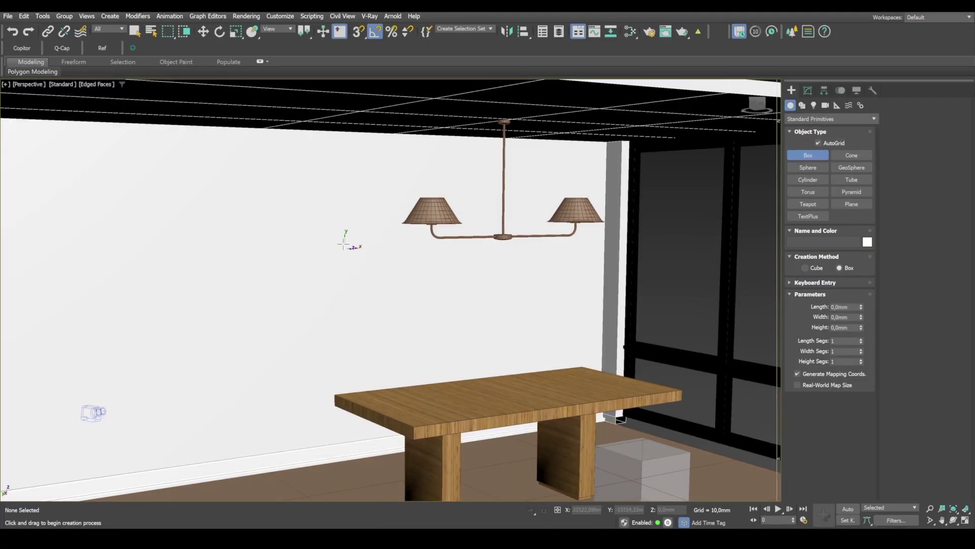
pyautogui.moveTo(347, 216); pyautogui.dragTo(462, 353)
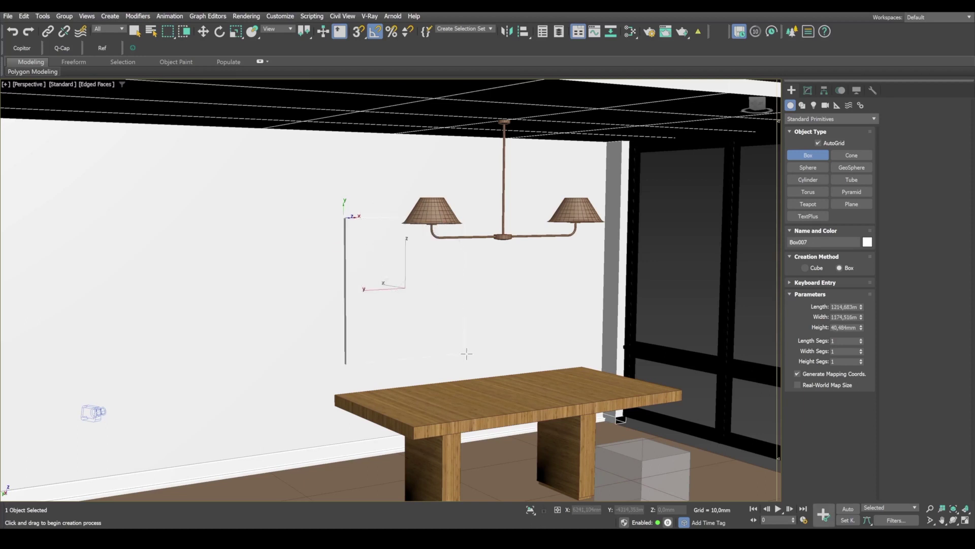
pyautogui.click(462, 352)
pyautogui.press('w')
pyautogui.keyDown('alt'); pyautogui.moveTo(426, 336); pyautogui.dragTo(426, 329, button='middle'); pyautogui.keyUp('alt')
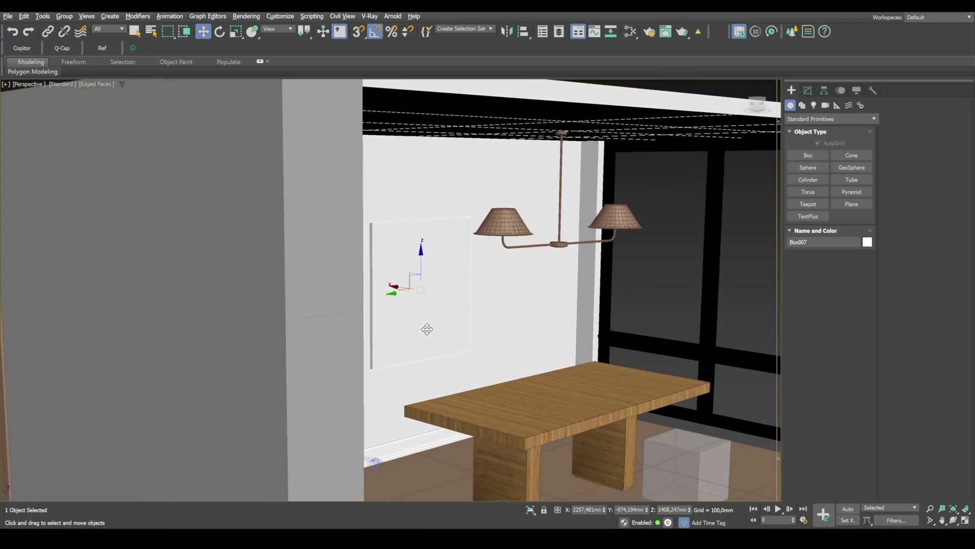
# Step: Set the new wall box's object color to light tan
pyautogui.click(868, 242)
pyautogui.click(418, 238)
pyautogui.click(538, 319)
pyautogui.keyDown('alt'); pyautogui.moveTo(530, 346); pyautogui.dragTo(527, 346, button='middle'); pyautogui.keyUp('alt')
pyautogui.scroll(4, 410, 299)
# Step: Move the box in the camera view onto the fully visible framed picture, to about Y -1615.5 mm and Z 1446.6 mm
pyautogui.hotkey('alt', 'w')
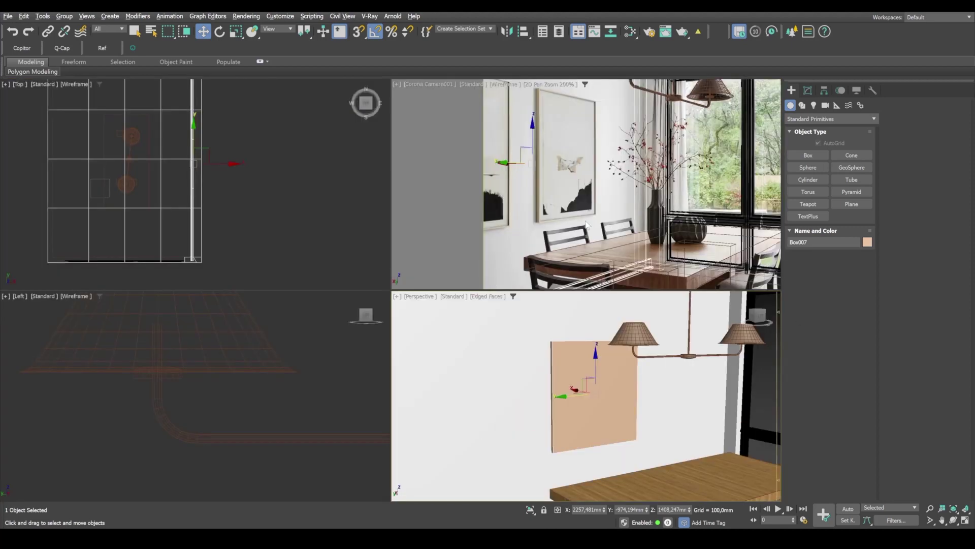
pyautogui.rightClick(587, 224)
pyautogui.hotkey('alt', 'w')
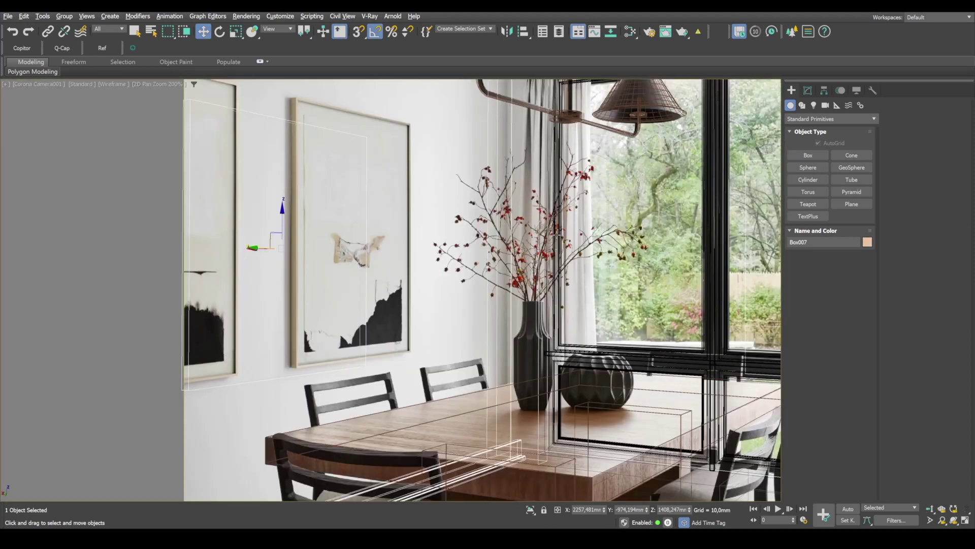
pyautogui.press('F3')
pyautogui.press('F3')
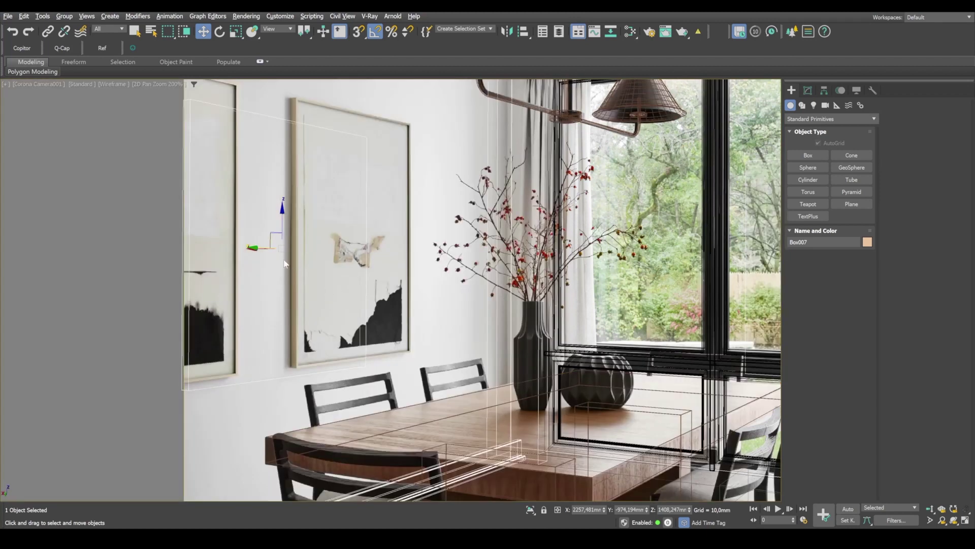
pyautogui.moveTo(257, 248); pyautogui.dragTo(368, 219)
# Step: Convert the tan picture box to an Editable Poly
pyautogui.rightClick(368, 219)
pyautogui.moveTo(439, 406)
pyautogui.click(506, 412)
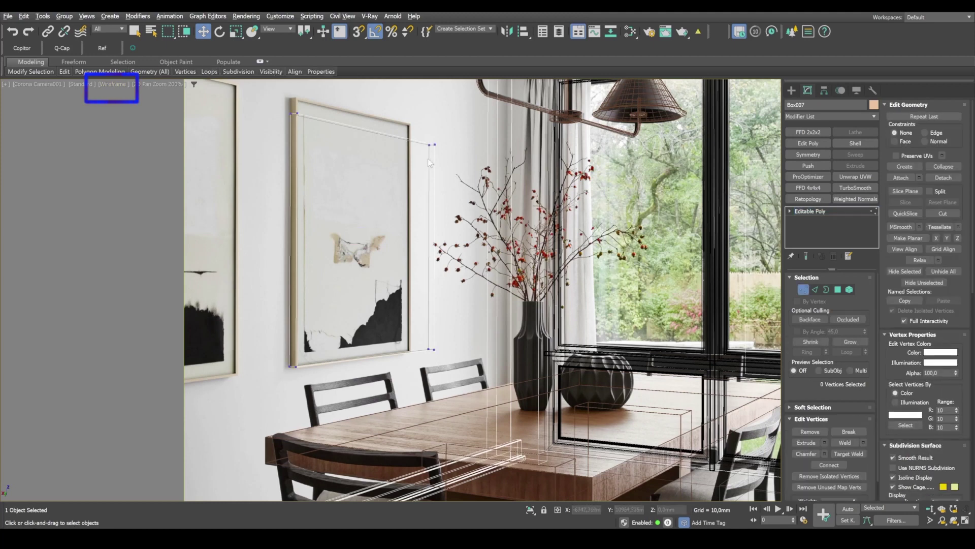
# Step: Fit the box to the reference frame: raise its top vertices to Z 2140.119 mm and move its window-side vertices to Y -1960.123 mm
pyautogui.moveTo(312, 120); pyautogui.dragTo(313, 119)
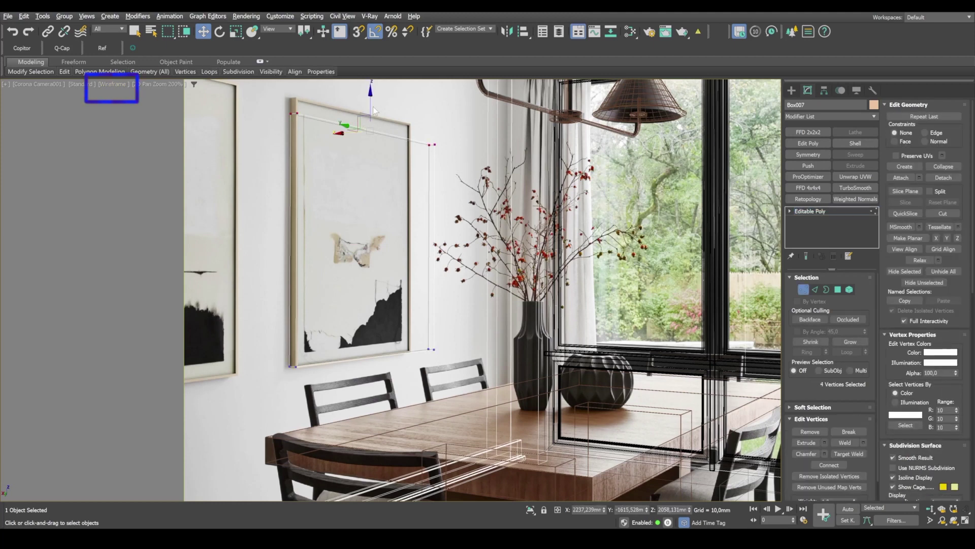
pyautogui.moveTo(373, 109); pyautogui.dragTo(381, 89)
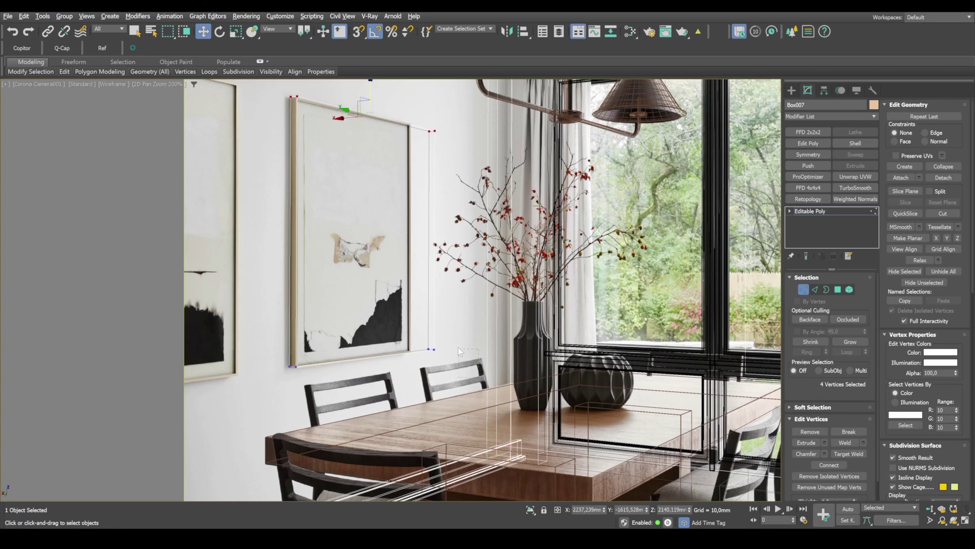
pyautogui.moveTo(436, 290); pyautogui.dragTo(399, 108)
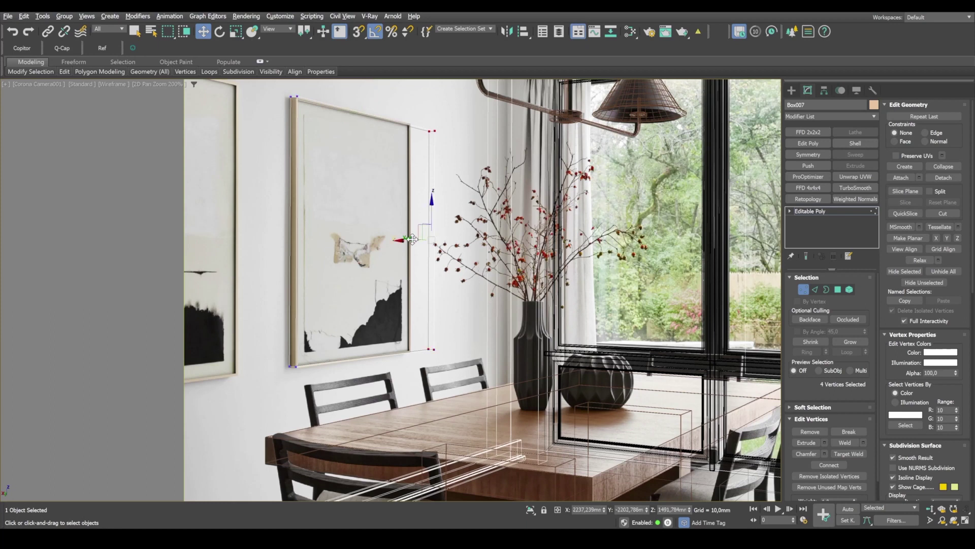
pyautogui.moveTo(410, 238); pyautogui.dragTo(390, 235)
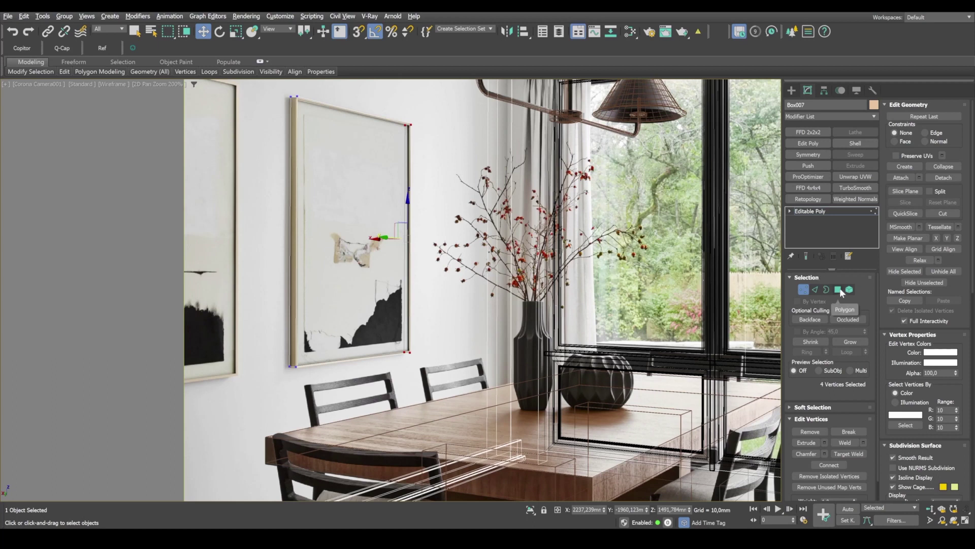
# Step: Unhide all hidden polygons of the walls object in the perspective view and leave polygon editing
pyautogui.click(837, 290)
pyautogui.hotkey('alt', 'w')
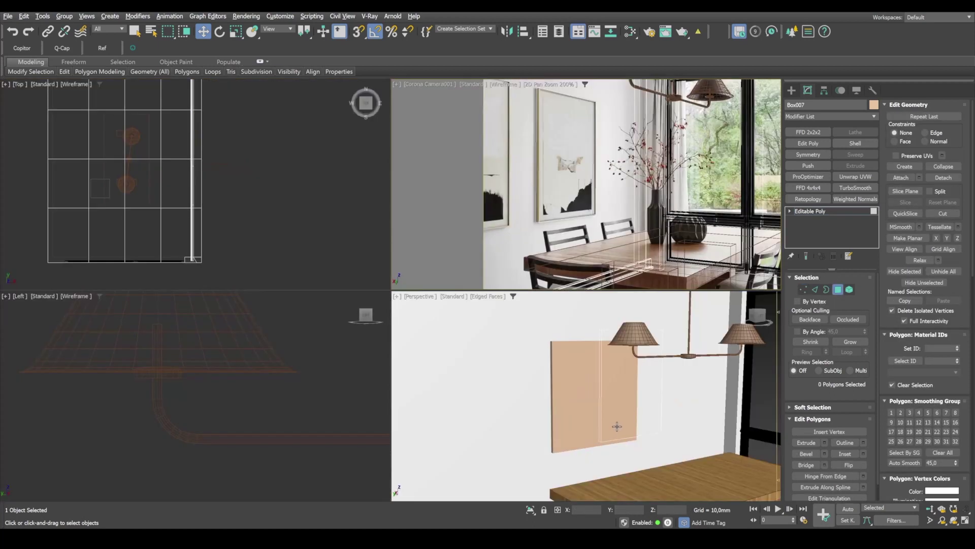
pyautogui.middleClick(631, 416)
pyautogui.hotkey('alt', 'w')
pyautogui.moveTo(644, 409); pyautogui.dragTo(606, 347, button='middle')
pyautogui.scroll(-5, 552, 365)
pyautogui.click(837, 289)
pyautogui.keyDown('alt'); pyautogui.moveTo(660, 300); pyautogui.dragTo(595, 290, button='middle'); pyautogui.keyUp('alt')
pyautogui.click(349, 287)
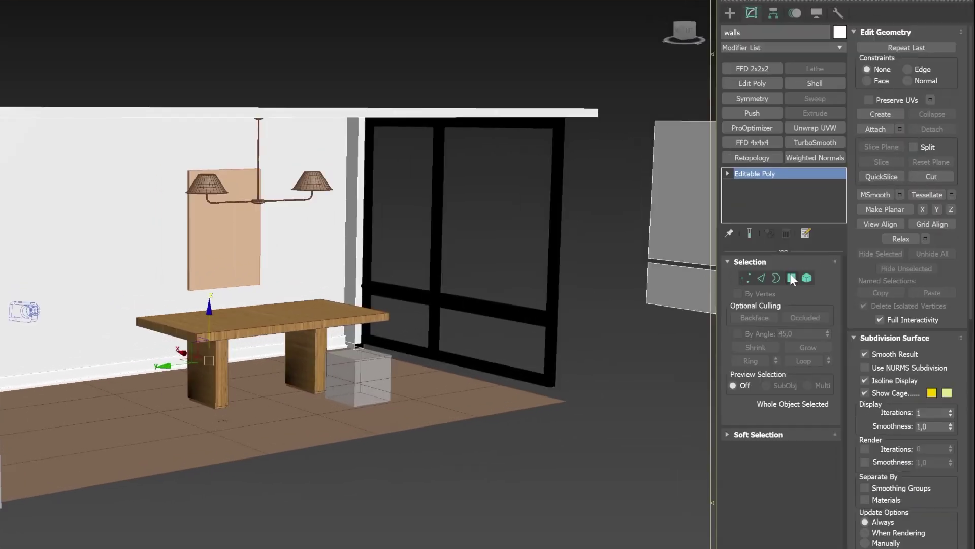
pyautogui.click(838, 289)
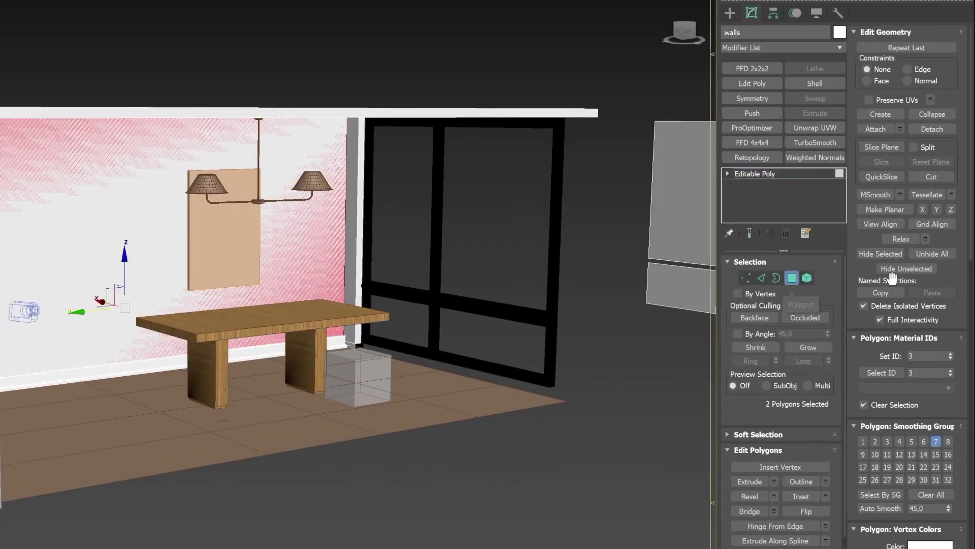
pyautogui.click(929, 254)
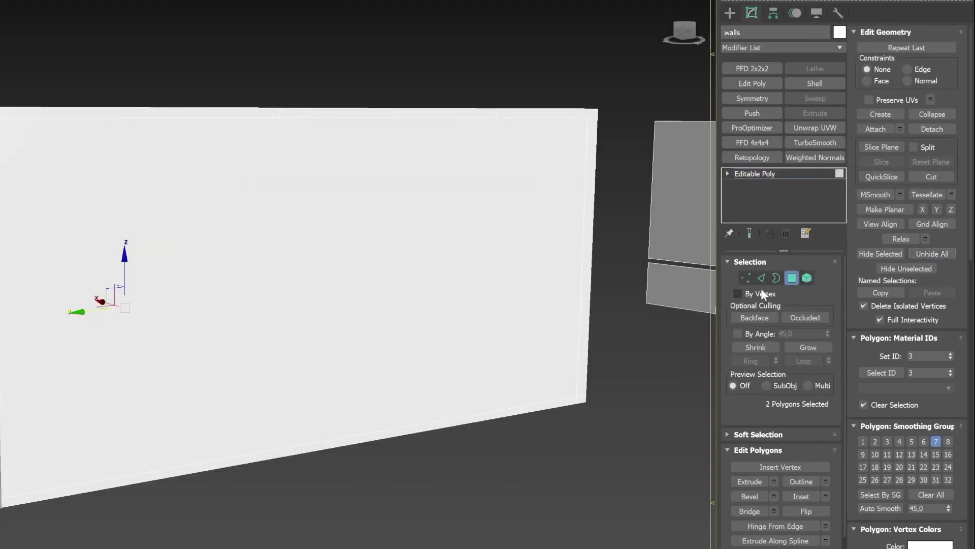
pyautogui.click(792, 278)
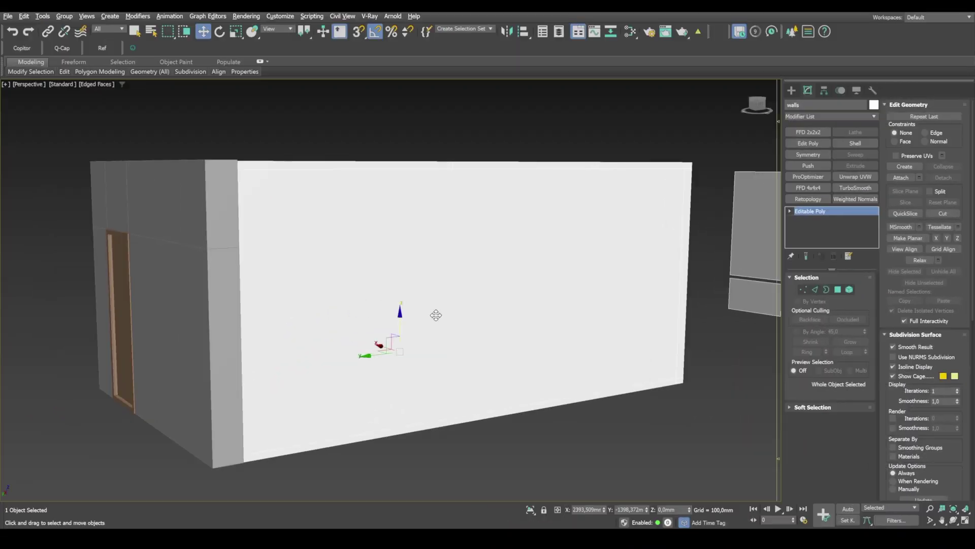
# Step: Return to the full-size camera view with nothing selected, frame the picture area and switch to shaded display
pyautogui.keyDown('alt'); pyautogui.moveTo(436, 315); pyautogui.dragTo(459, 317, button='middle'); pyautogui.keyUp('alt')
pyautogui.keyDown('alt'); pyautogui.moveTo(411, 260); pyautogui.dragTo(450, 257, button='middle'); pyautogui.keyUp('alt')
pyautogui.rightClick(451, 257)
pyautogui.click(463, 229)
pyautogui.hotkey('alt', 'w')
pyautogui.click(592, 222)
pyautogui.hotkey('alt', 'w')
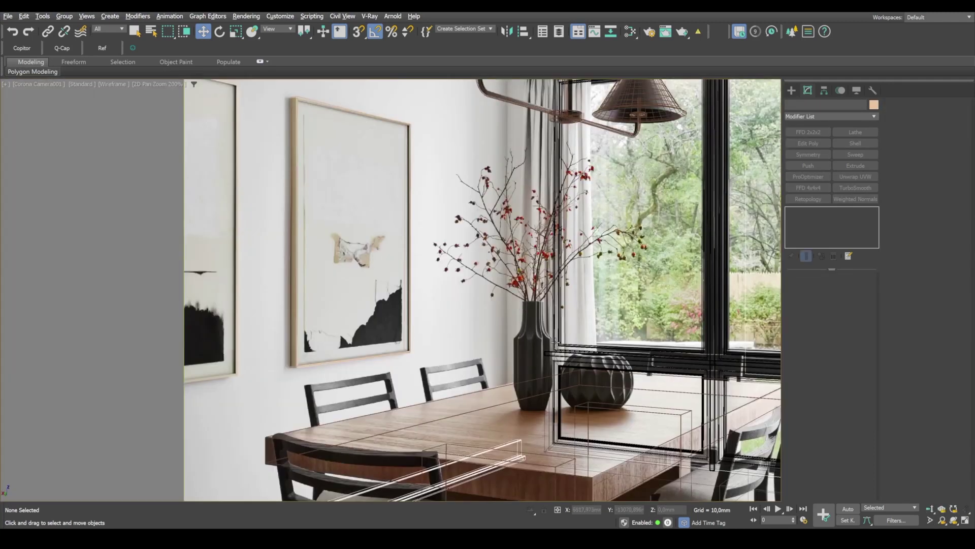
pyautogui.moveTo(557, 345)
pyautogui.mouseDown(button='middle')
pyautogui.moveTo(501, 326)
pyautogui.moveTo(564, 326)
pyautogui.mouseUp(button='middle')
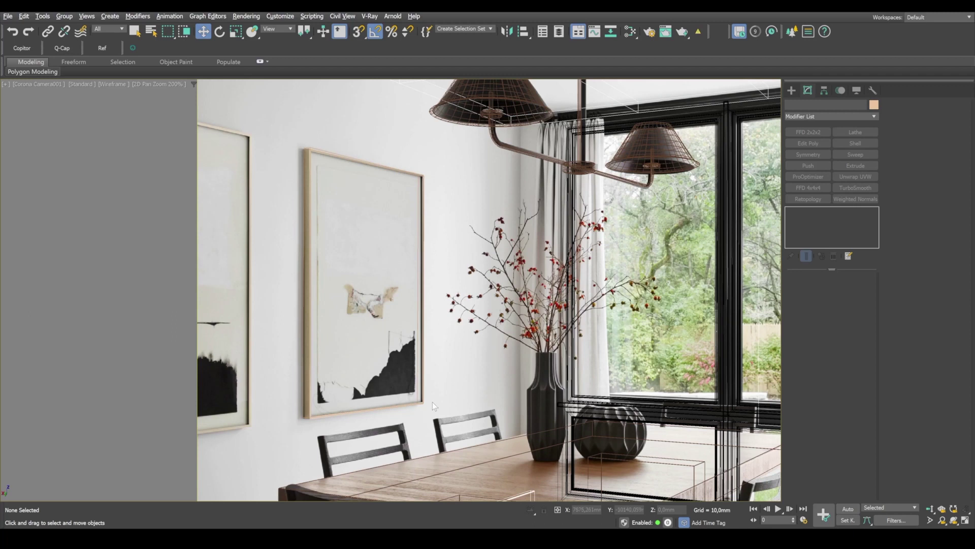
pyautogui.press('F3')
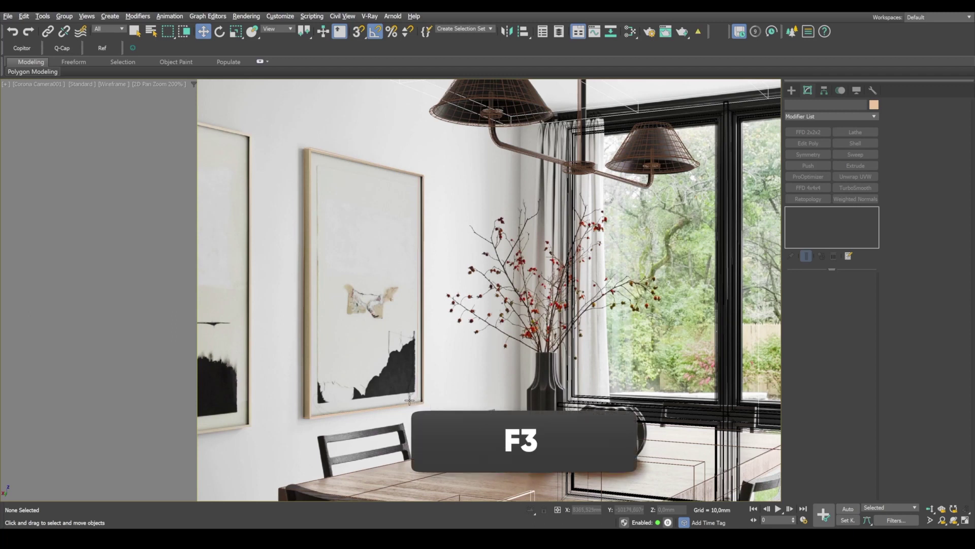
pyautogui.press('F3')
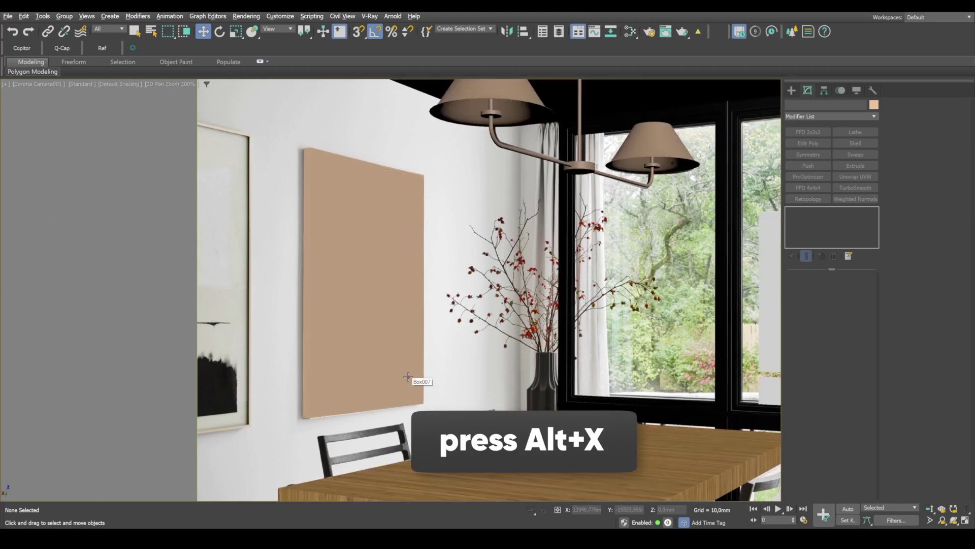
# Step: Make the picture box see-through and turn on edged faces in the camera view
pyautogui.click(382, 301)
pyautogui.hotkey('alt', 'x')
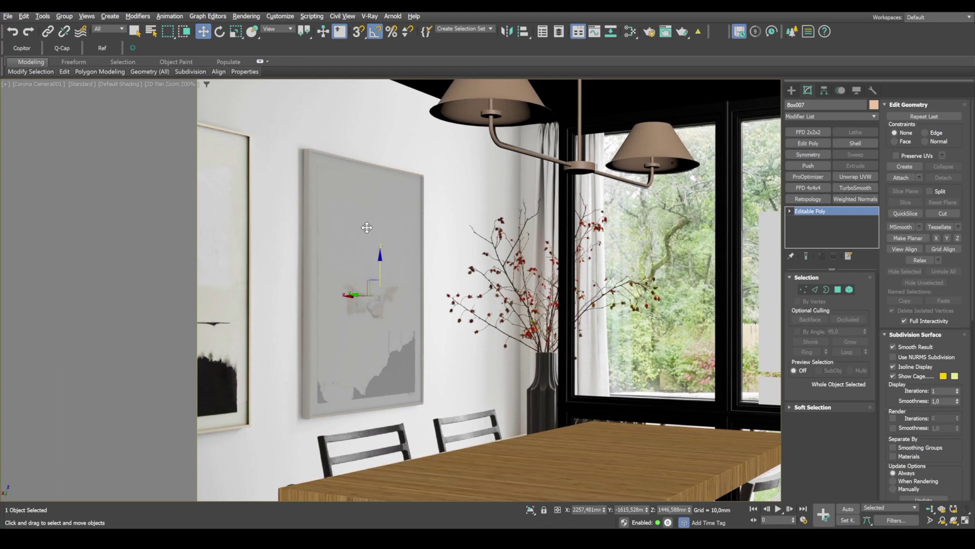
pyautogui.press('F4')
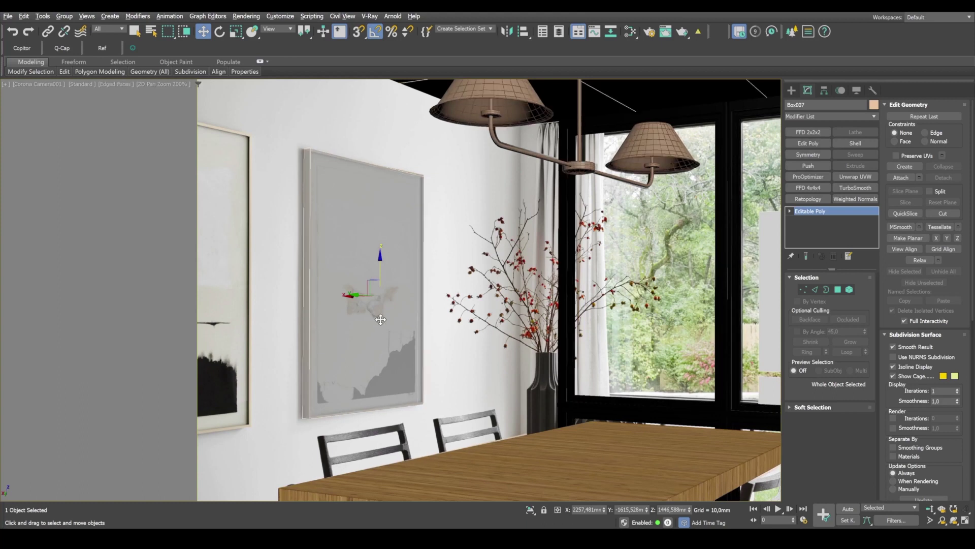
# Step: Inset the picture box's front polygon by 12.463 mm to match the frame's border width in the reference
pyautogui.scroll(6, 358, 191)
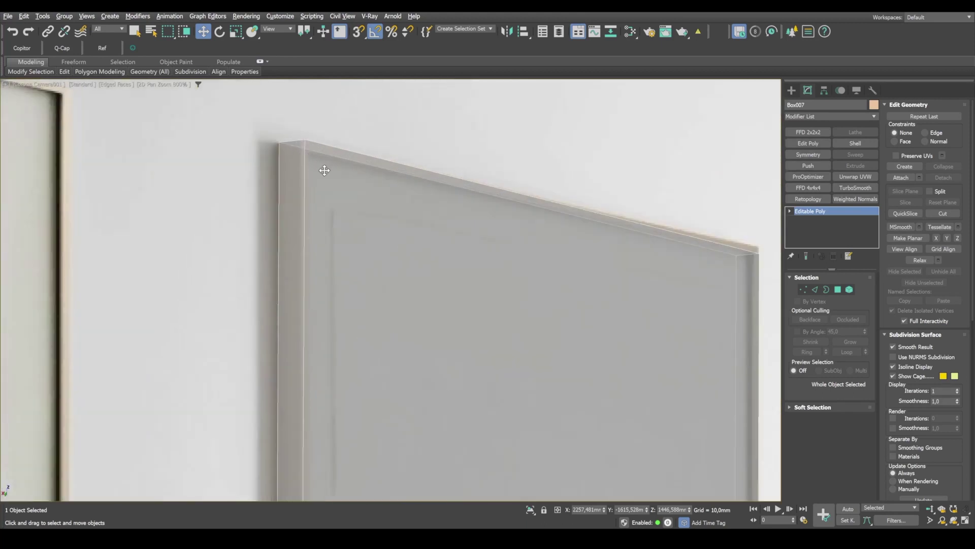
pyautogui.scroll(-2, 359, 194)
pyautogui.click(839, 289)
pyautogui.moveTo(691, 351); pyautogui.dragTo(582, 236, button='middle')
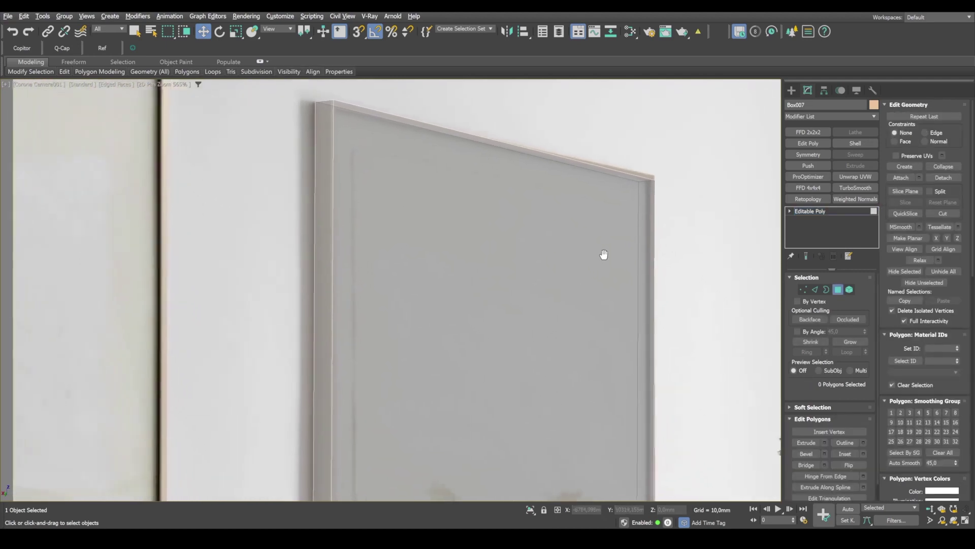
pyautogui.scroll(-2, 567, 328)
pyautogui.click(545, 359)
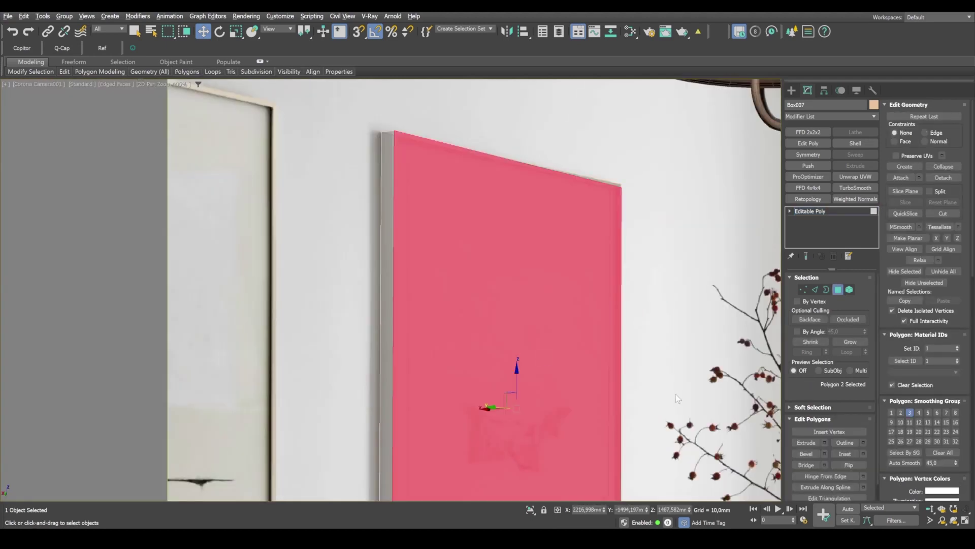
pyautogui.moveTo(677, 395); pyautogui.dragTo(635, 320, button='middle')
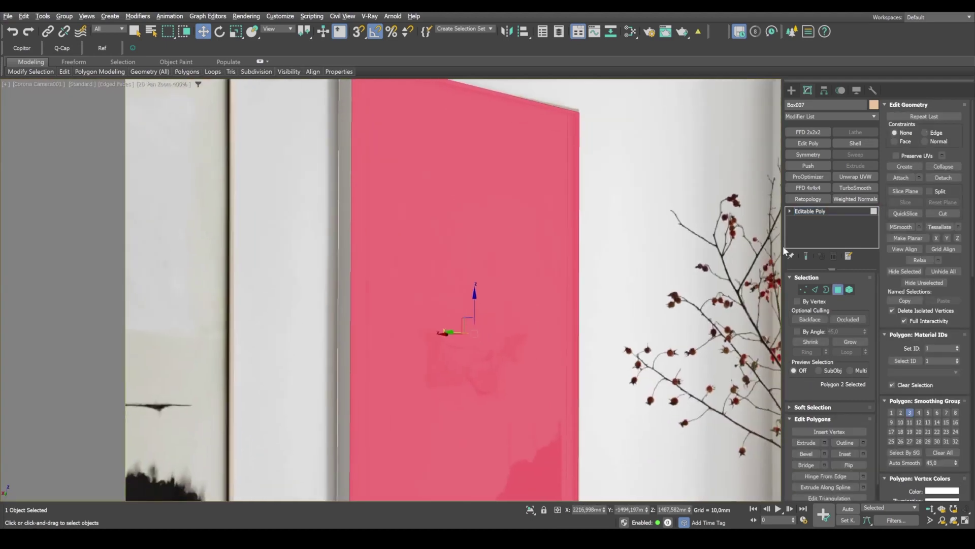
pyautogui.click(863, 454)
pyautogui.scroll(-2, 559, 239)
pyautogui.scroll(4, 413, 174)
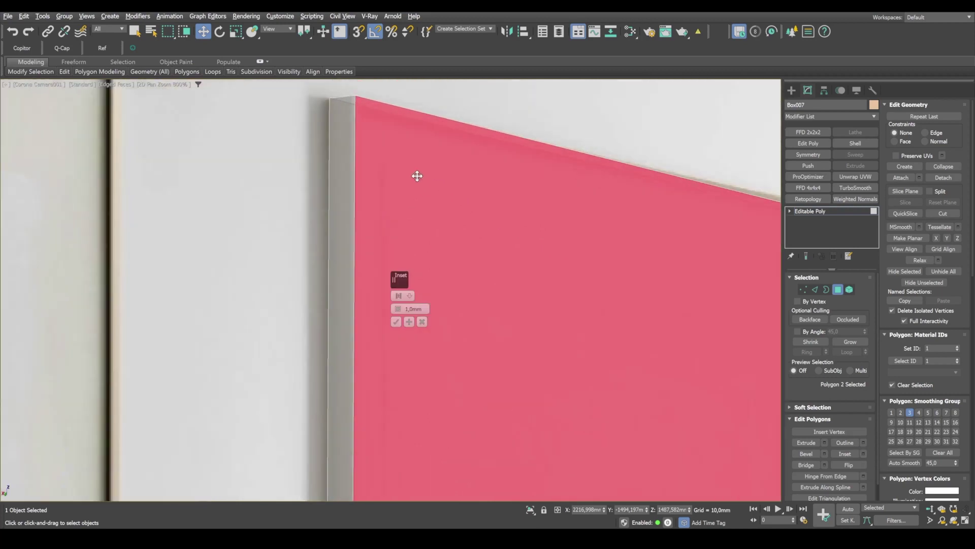
pyautogui.moveTo(398, 308); pyautogui.dragTo(452, 114)
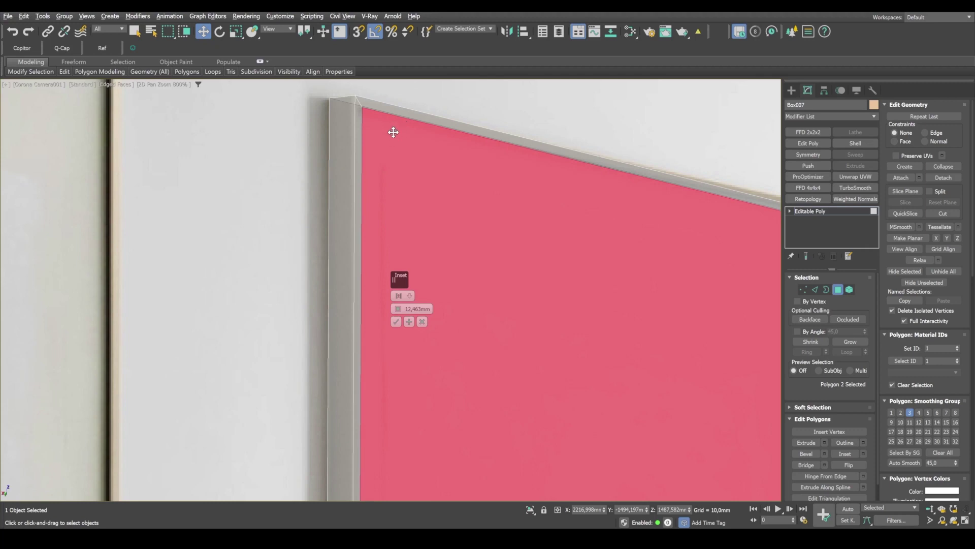
pyautogui.click(396, 321)
pyautogui.scroll(-2, 428, 327)
pyautogui.moveTo(595, 394); pyautogui.dragTo(560, 244, button='middle')
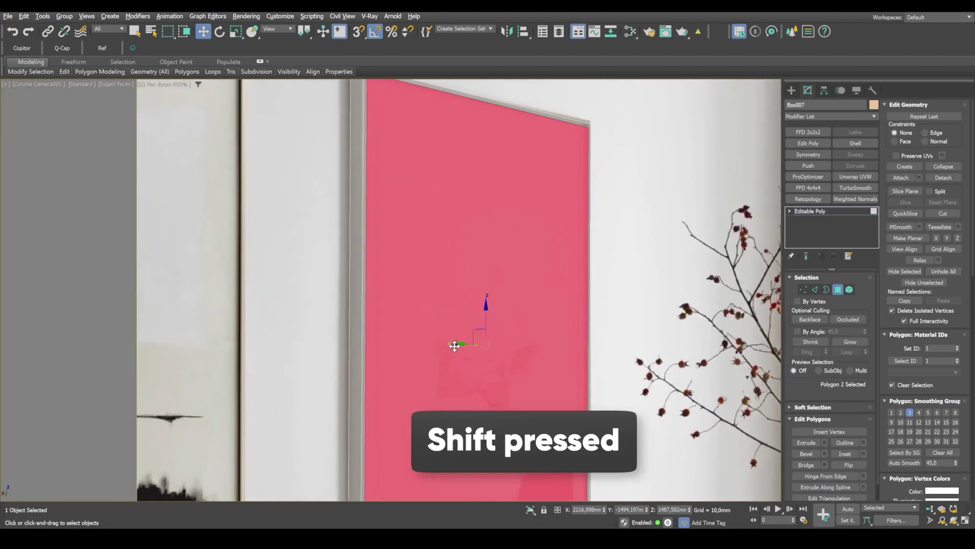
# Step: Extrude the inset front polygon about 30 mm back into the picture box to form the frame's recess, and leave polygon editing
pyautogui.keyDown('shift'); pyautogui.moveTo(452, 344); pyautogui.dragTo(445, 342); pyautogui.keyUp('shift')
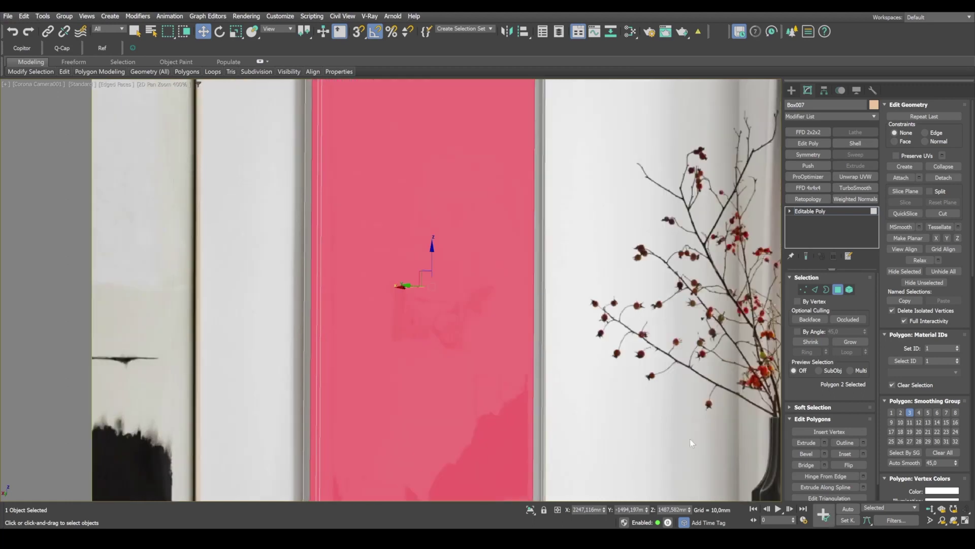
pyautogui.moveTo(586, 216); pyautogui.dragTo(597, 300, button='middle')
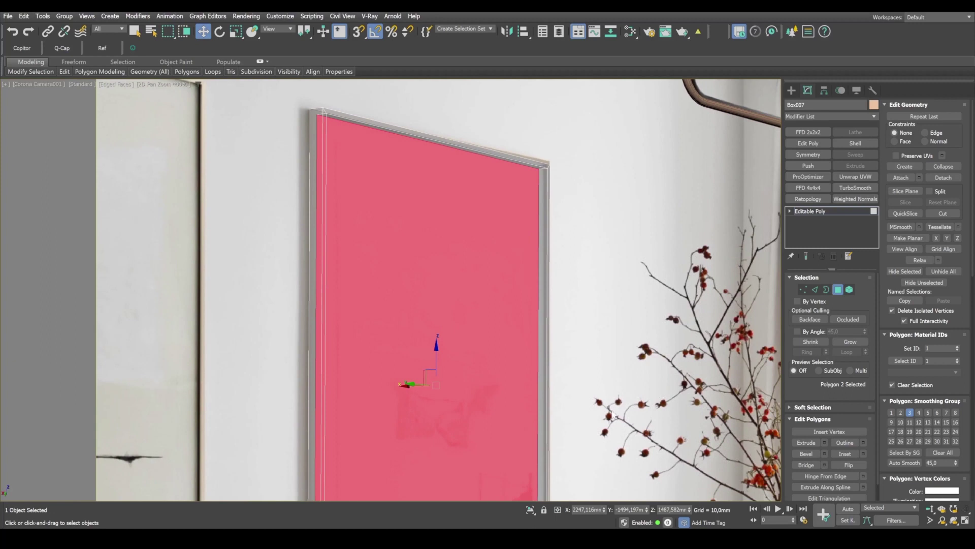
pyautogui.moveTo(610, 407); pyautogui.dragTo(577, 343, button='middle')
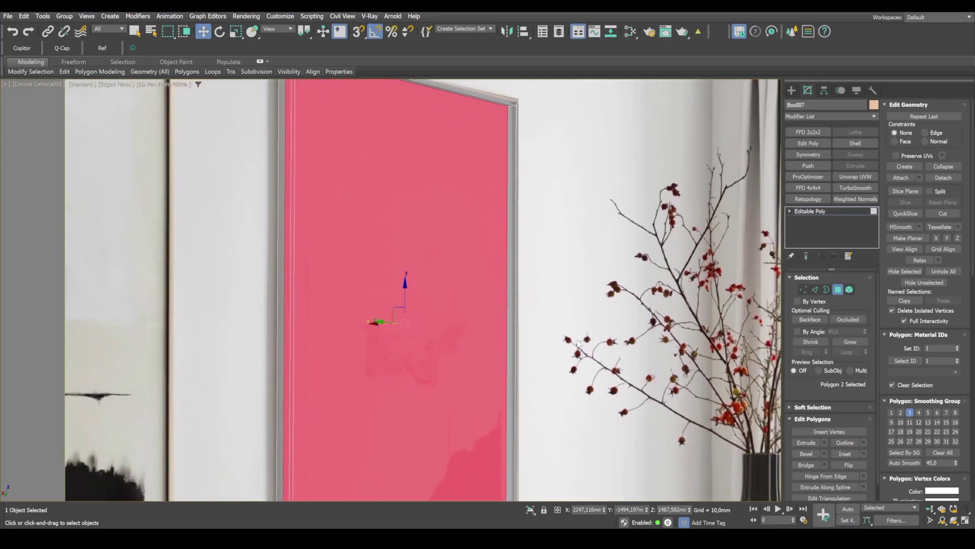
pyautogui.click(839, 290)
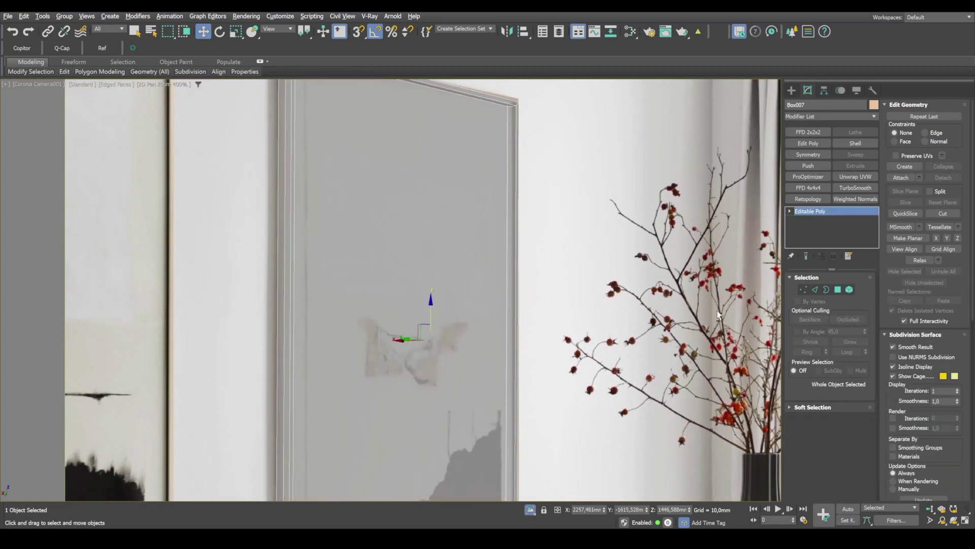
# Step: Isolate the picture box in a full-size perspective view with edged faces displayed
pyautogui.hotkey('alt', 'w')
pyautogui.middleClick(556, 410)
pyautogui.hotkey('alt', 'w')
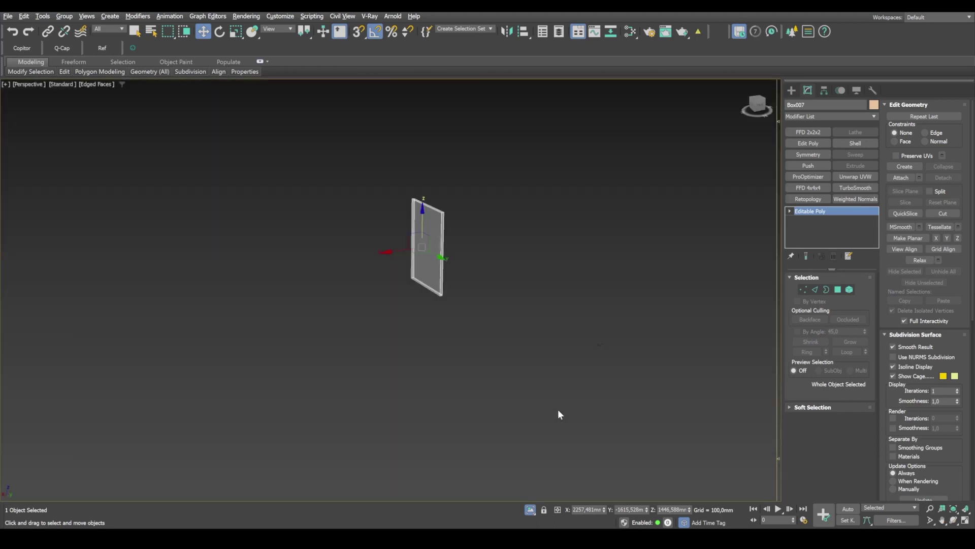
pyautogui.scroll(5, 452, 251)
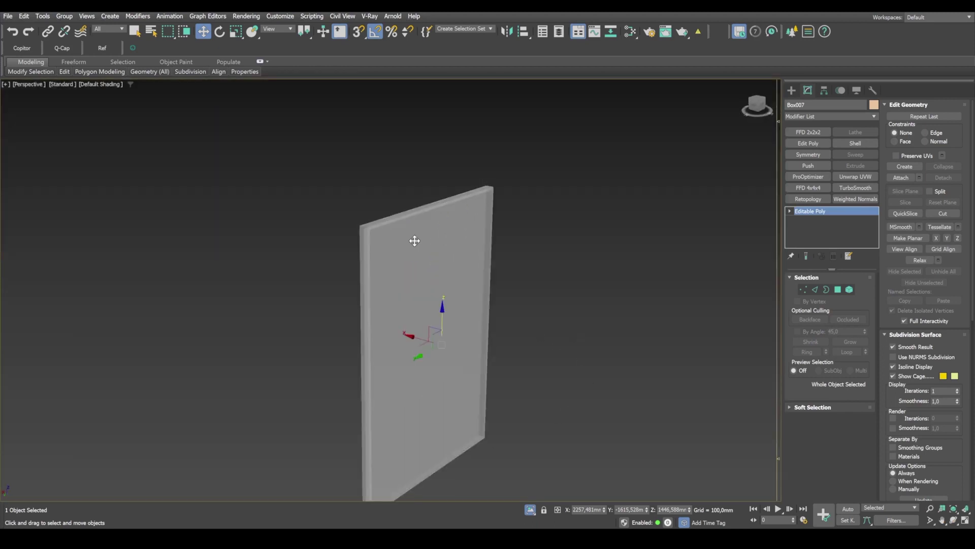
pyautogui.hotkey('alt', 'q')
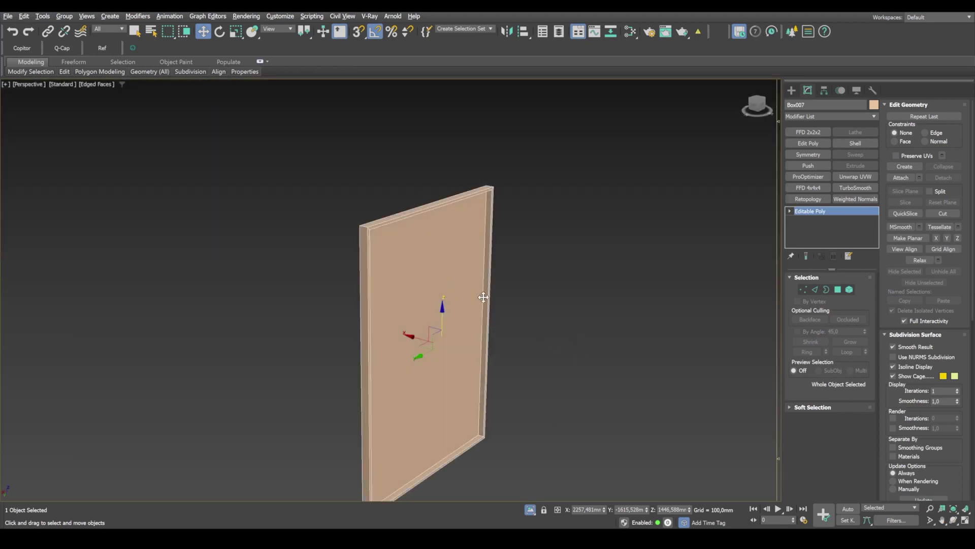
# Step: Clone the frame's recessed back polygon out in front of it as a separate object named p
pyautogui.click(838, 290)
pyautogui.scroll(2, 447, 327)
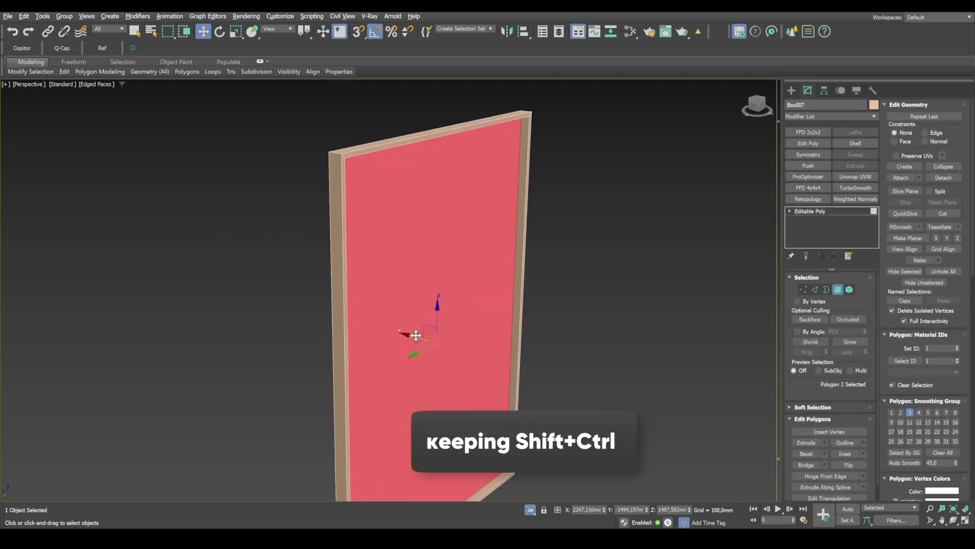
pyautogui.keyDown('ctrl'); pyautogui.keyDown('shift'); pyautogui.moveTo(416, 334); pyautogui.dragTo(495, 358); pyautogui.keyUp('shift'); pyautogui.keyUp('ctrl')
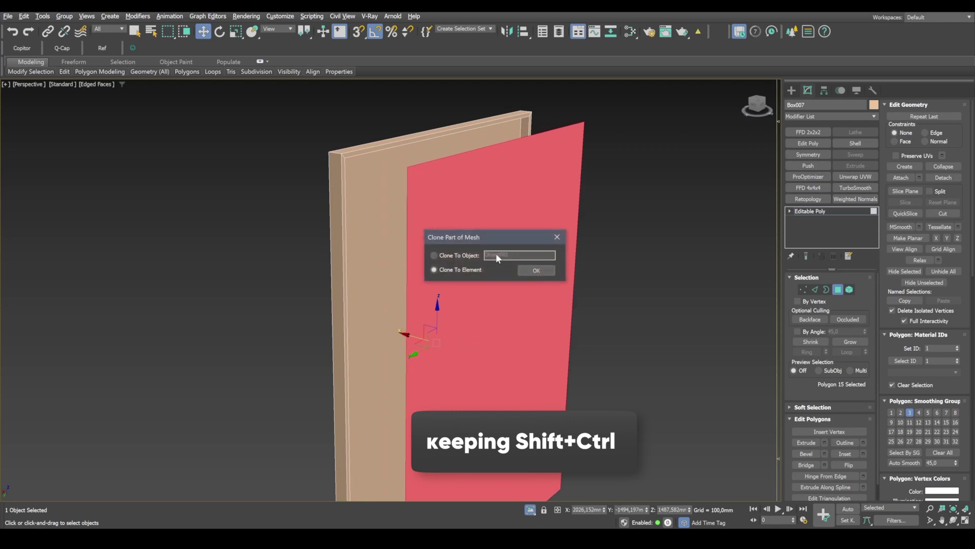
pyautogui.click(465, 253)
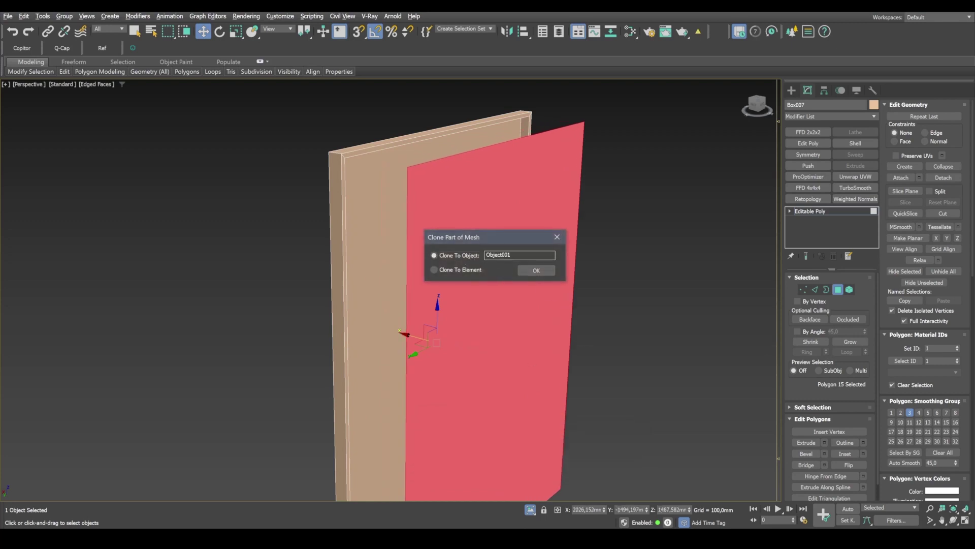
pyautogui.write('p')
pyautogui.click(539, 269)
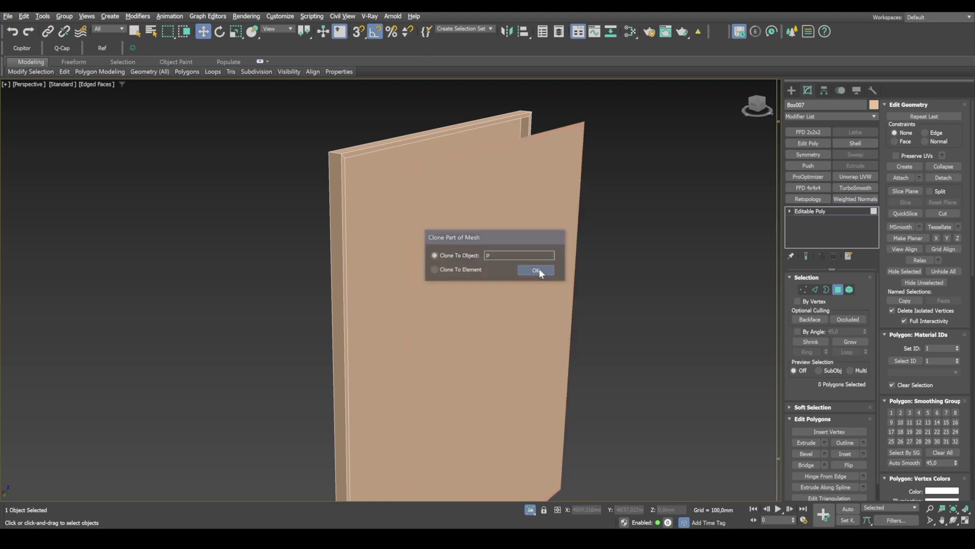
# Step: Give the cloned panel a grey object colour and move it back into the frame, just in front of the recessed back
pyautogui.click(839, 292)
pyautogui.click(569, 174)
pyautogui.click(875, 105)
pyautogui.click(517, 288)
pyautogui.click(543, 318)
pyautogui.moveTo(443, 337); pyautogui.dragTo(385, 324)
pyautogui.moveTo(525, 362); pyautogui.dragTo(540, 307, button='middle')
pyautogui.keyDown('alt'); pyautogui.moveTo(417, 281); pyautogui.dragTo(458, 322, button='middle'); pyautogui.keyUp('alt')
# Step: Inset the grey panel's polygon by 49.504 mm to form the mat border around the painting
pyautogui.click(837, 290)
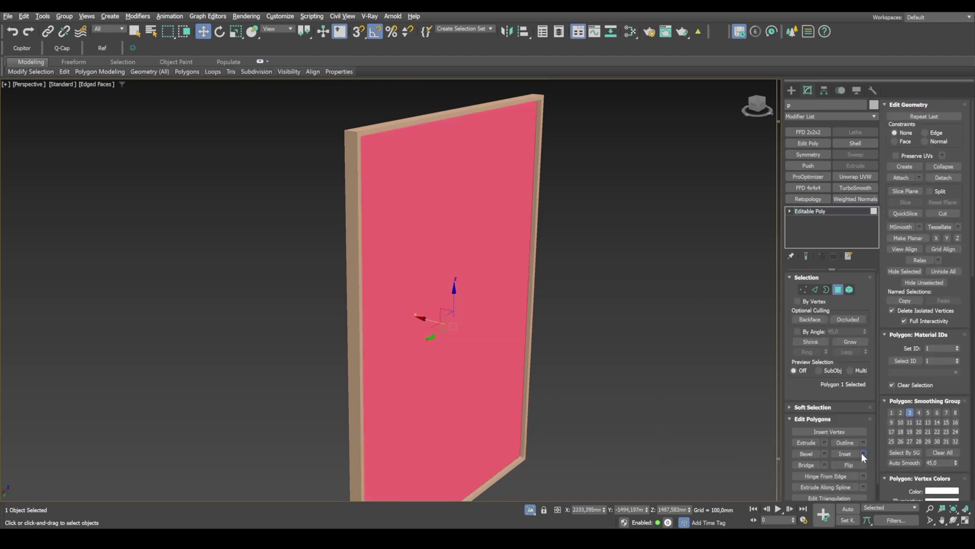
pyautogui.click(864, 453)
pyautogui.moveTo(399, 311); pyautogui.dragTo(398, 286)
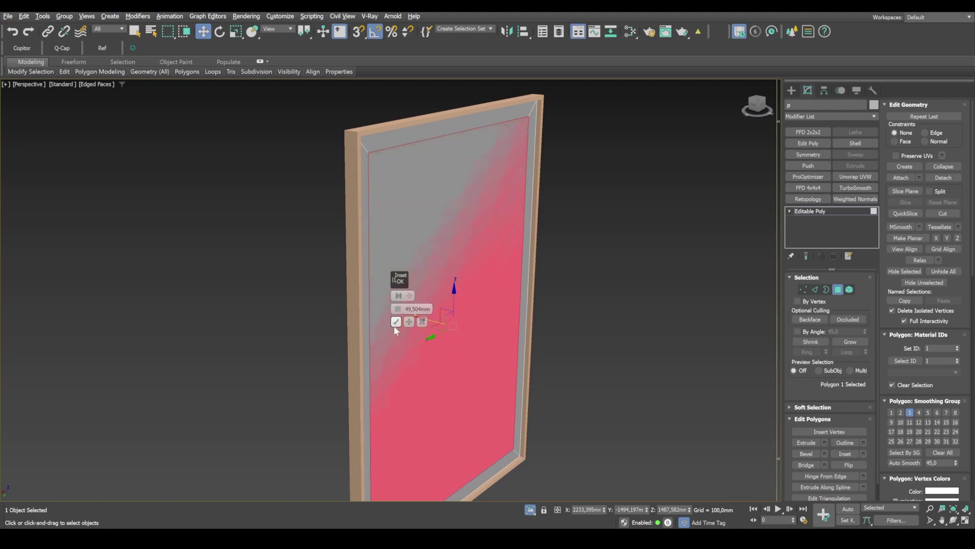
pyautogui.click(396, 322)
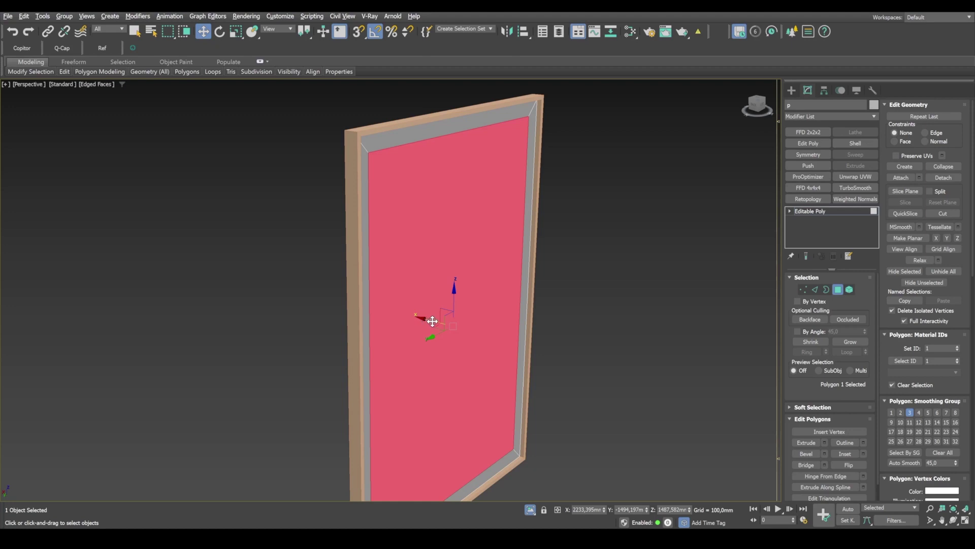
# Step: Clone the inset inner polygon out in front of the frame as a separate object named paint
pyautogui.moveTo(436, 321)
pyautogui.keyDown('ctrl'); pyautogui.keyDown('shift'); pyautogui.mouseDown()
pyautogui.moveTo(490, 337)
pyautogui.moveTo(558, 337)
pyautogui.mouseUp(); pyautogui.keyUp('shift'); pyautogui.keyUp('ctrl')
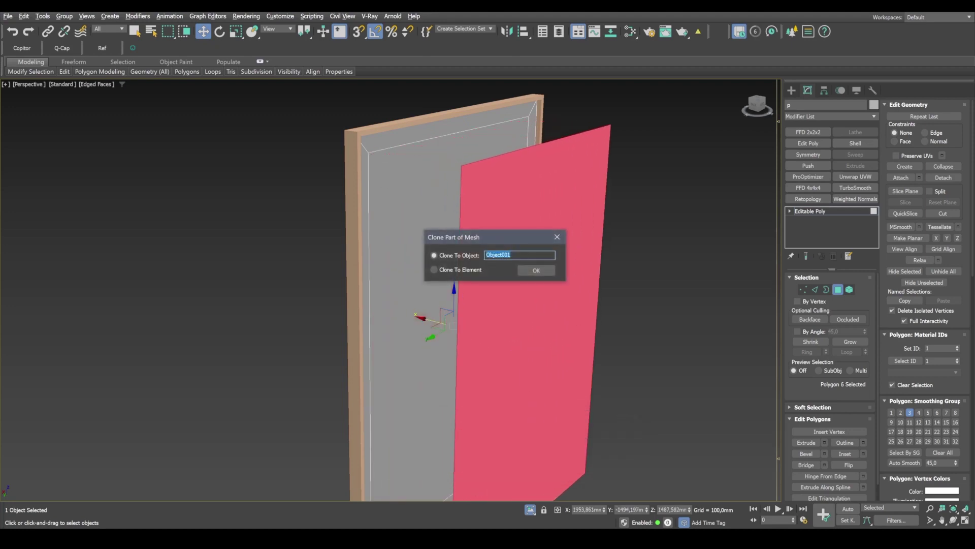
pyautogui.write('paint')
pyautogui.press('Return')
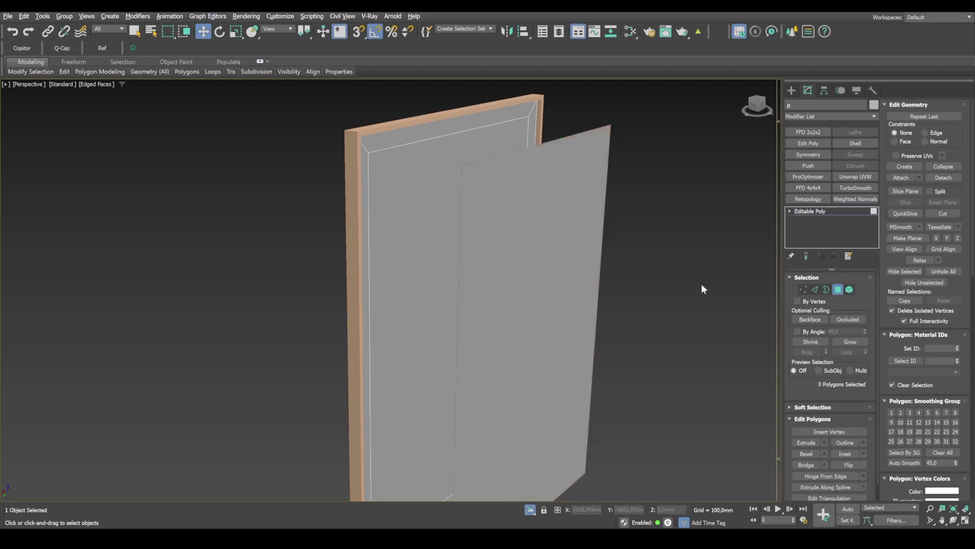
# Step: Leave polygon editing on the grey panel and give the paint object a pale yellow colour
pyautogui.click(838, 289)
pyautogui.click(582, 249)
pyautogui.click(873, 104)
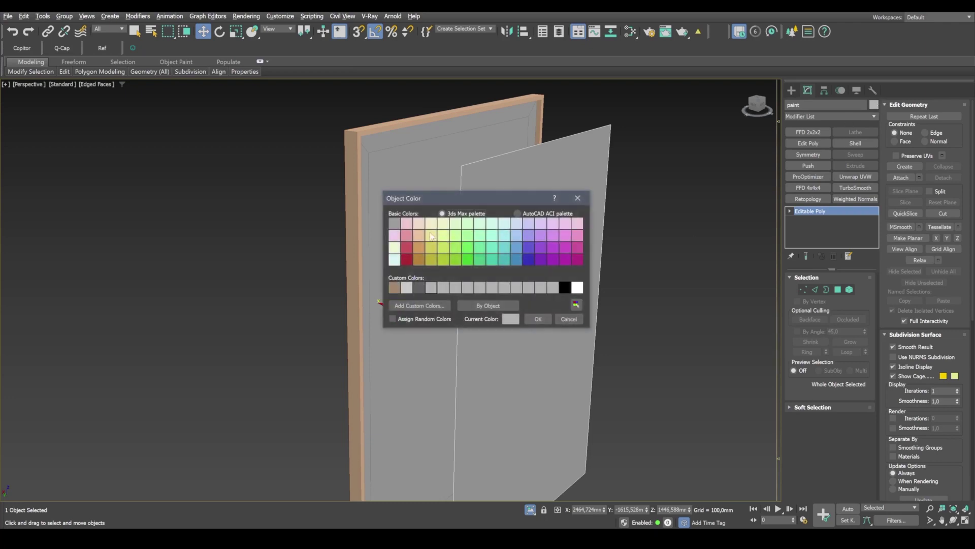
pyautogui.click(431, 236)
pyautogui.click(538, 319)
pyautogui.click(647, 339)
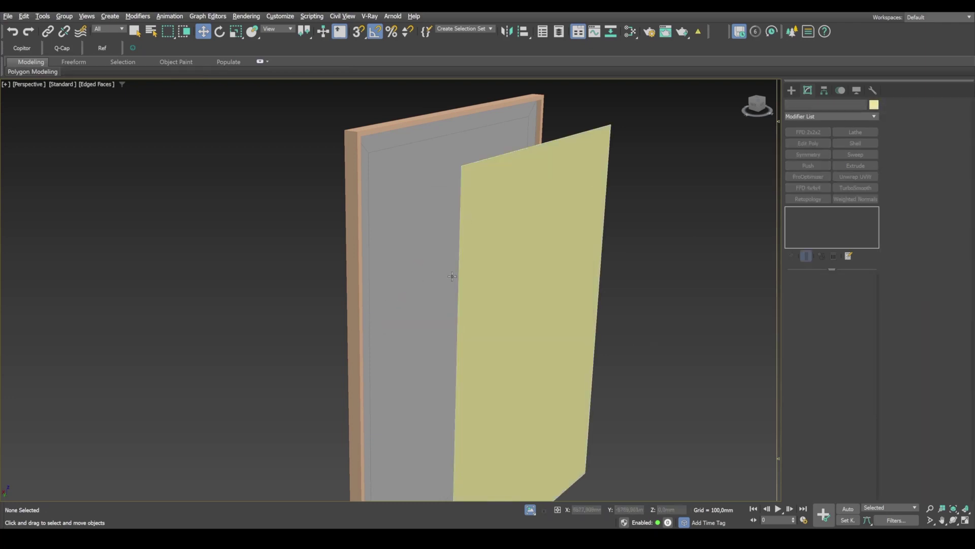
# Step: Centre the paint panel's pivot on the object
pyautogui.scroll(-3, 584, 418)
pyautogui.moveTo(583, 417)
pyautogui.mouseDown(button='middle')
pyautogui.moveTo(577, 356)
pyautogui.moveTo(559, 322)
pyautogui.moveTo(577, 330)
pyautogui.mouseUp(button='middle')
pyautogui.click(523, 318)
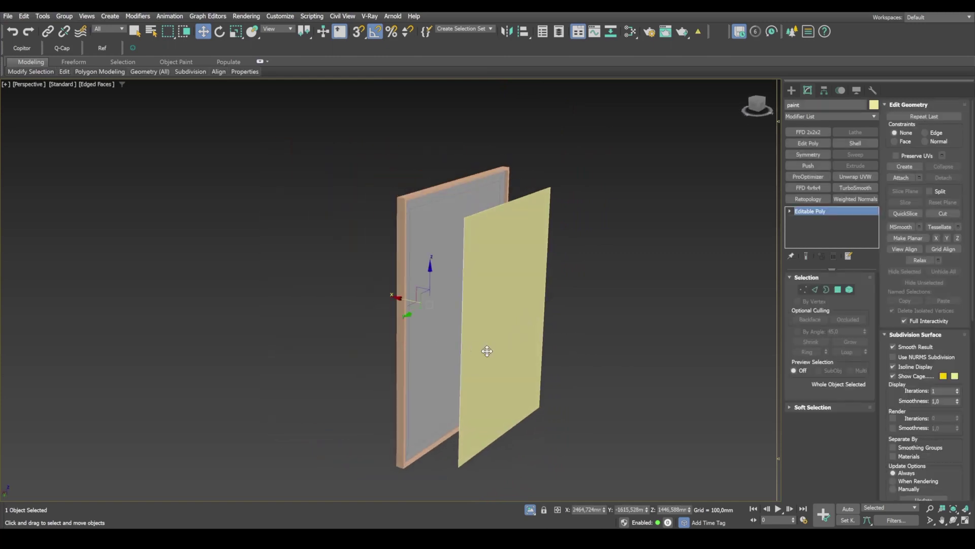
pyautogui.click(824, 91)
pyautogui.click(830, 154)
pyautogui.click(832, 204)
# Step: Centre the pivots of the grey mat panel and the frame box on their objects
pyautogui.click(444, 228)
pyautogui.click(819, 153)
pyautogui.click(830, 204)
pyautogui.click(830, 153)
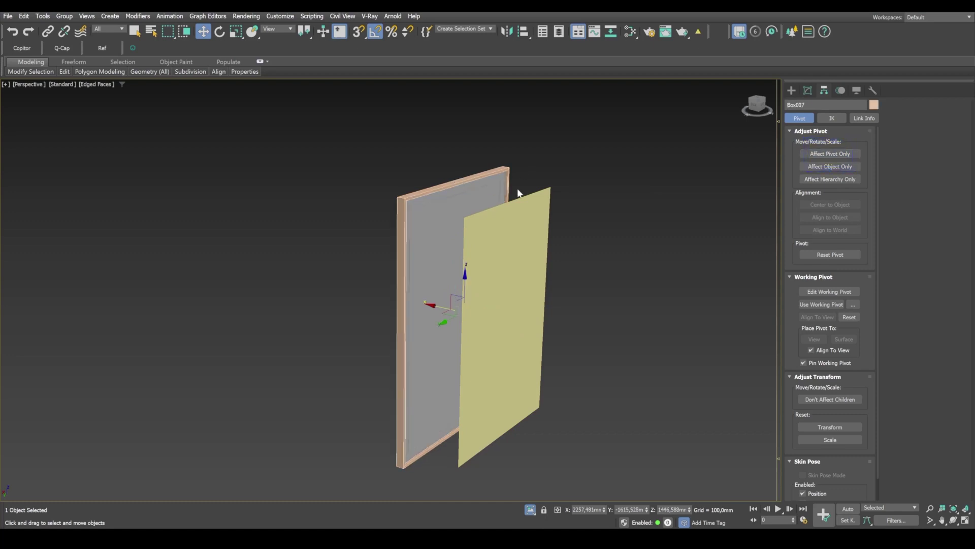
pyautogui.click(821, 153)
pyautogui.click(833, 204)
pyautogui.click(826, 156)
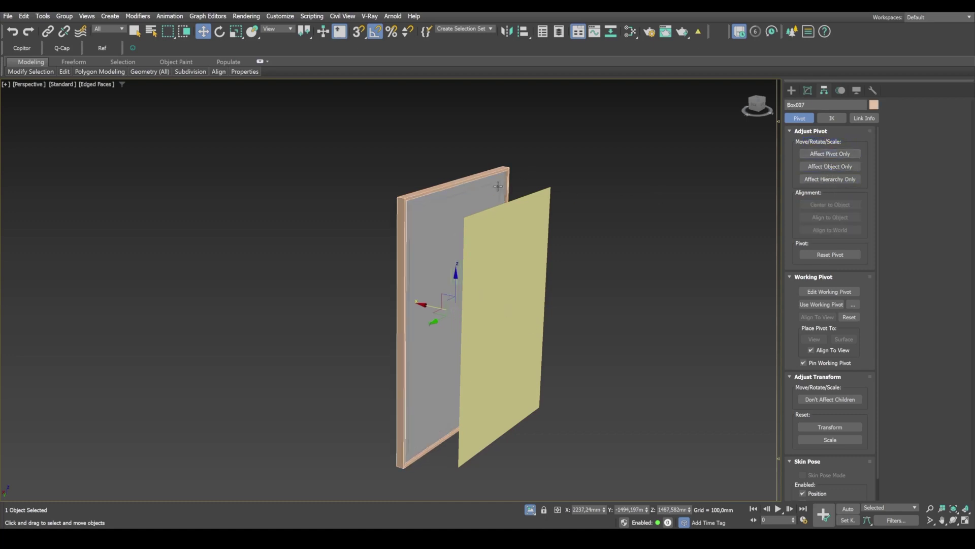
# Step: Move the yellow paint panel back into the frame, just in front of the grey mat
pyautogui.scroll(4, 401, 200)
pyautogui.click(581, 349)
pyautogui.moveTo(624, 375); pyautogui.dragTo(590, 310, button='middle')
pyautogui.moveTo(556, 368); pyautogui.dragTo(454, 341)
pyautogui.moveTo(608, 306); pyautogui.dragTo(597, 334, button='middle')
# Step: Select all edges of the frame box at edge level
pyautogui.click(565, 126)
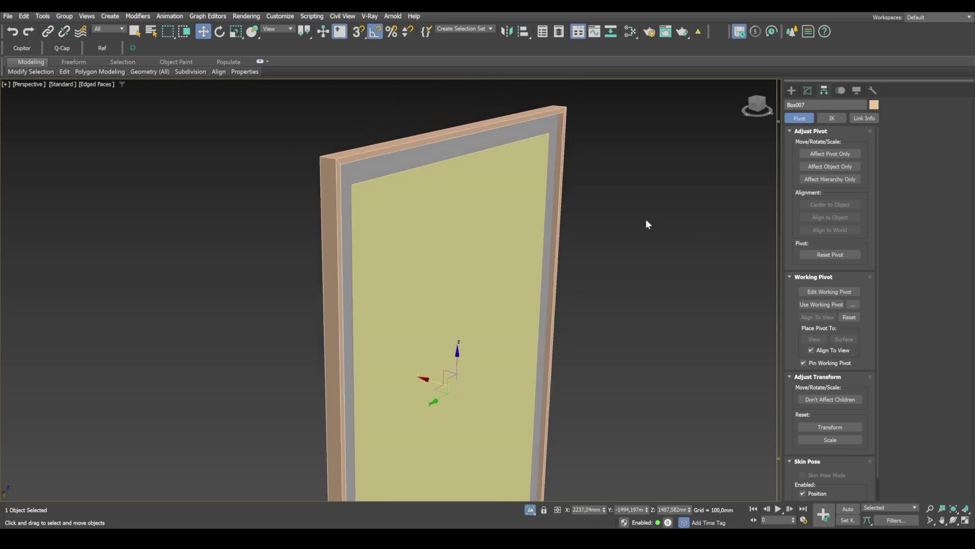
pyautogui.moveTo(648, 252); pyautogui.dragTo(549, 137, button='middle')
pyautogui.scroll(-3, 548, 137)
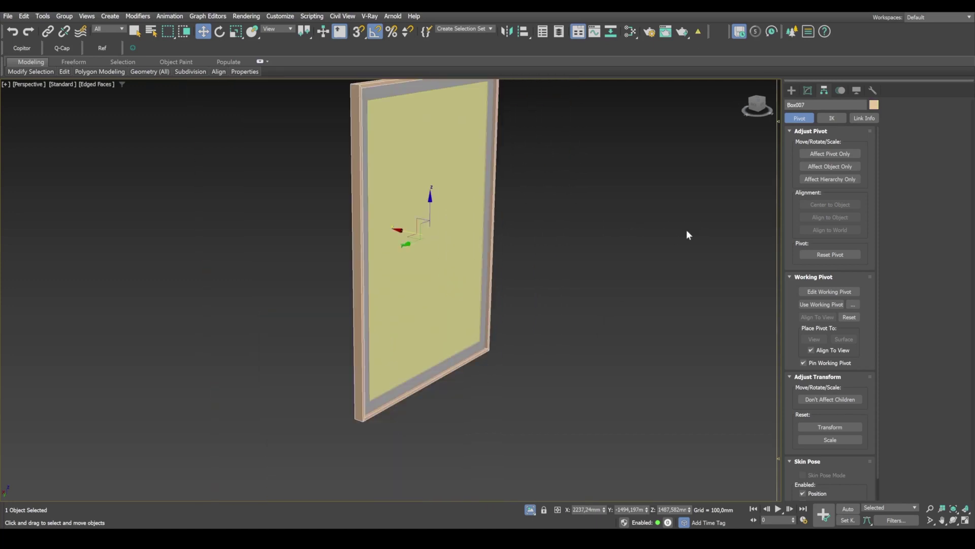
pyautogui.click(808, 90)
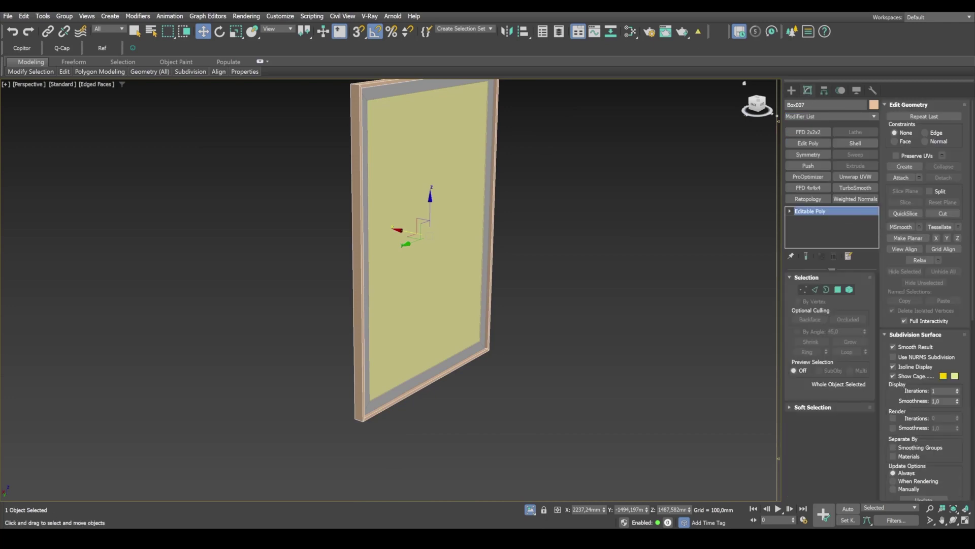
pyautogui.click(814, 290)
pyautogui.moveTo(421, 237); pyautogui.dragTo(313, 17)
pyautogui.moveTo(531, 177); pyautogui.dragTo(553, 296, button='middle')
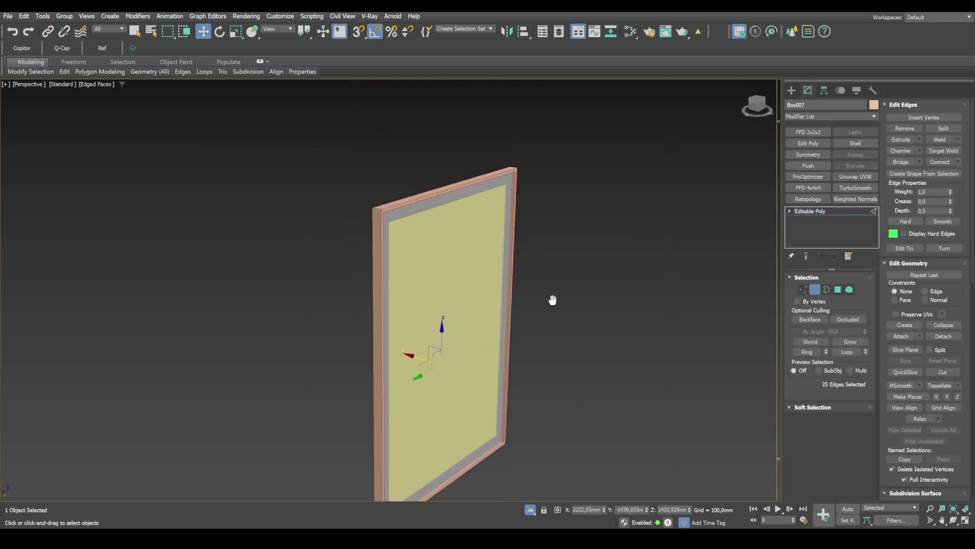
pyautogui.scroll(5, 523, 163)
pyautogui.scroll(-8, 509, 210)
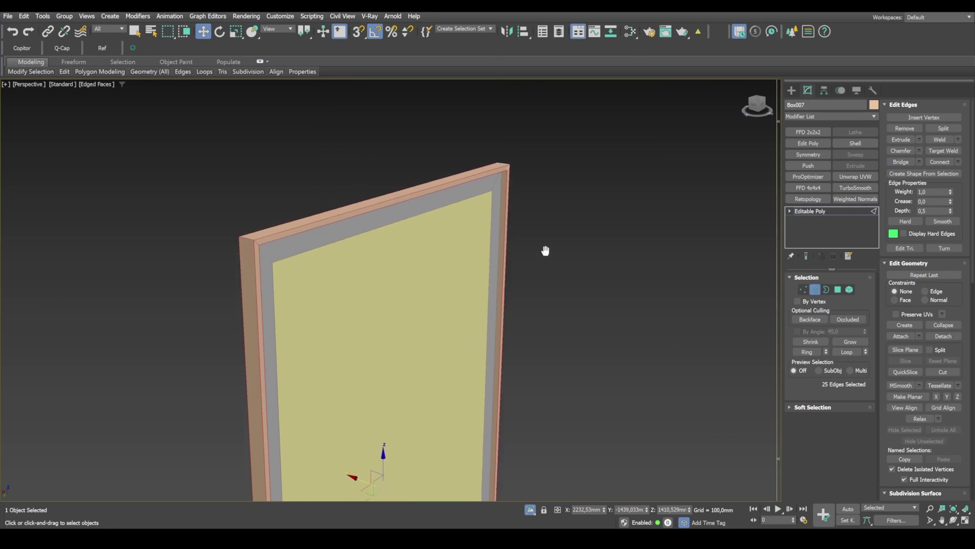
pyautogui.keyDown('alt'); pyautogui.moveTo(435, 122); pyautogui.dragTo(444, 274, button='middle'); pyautogui.keyUp('alt')
pyautogui.scroll(5, 444, 274)
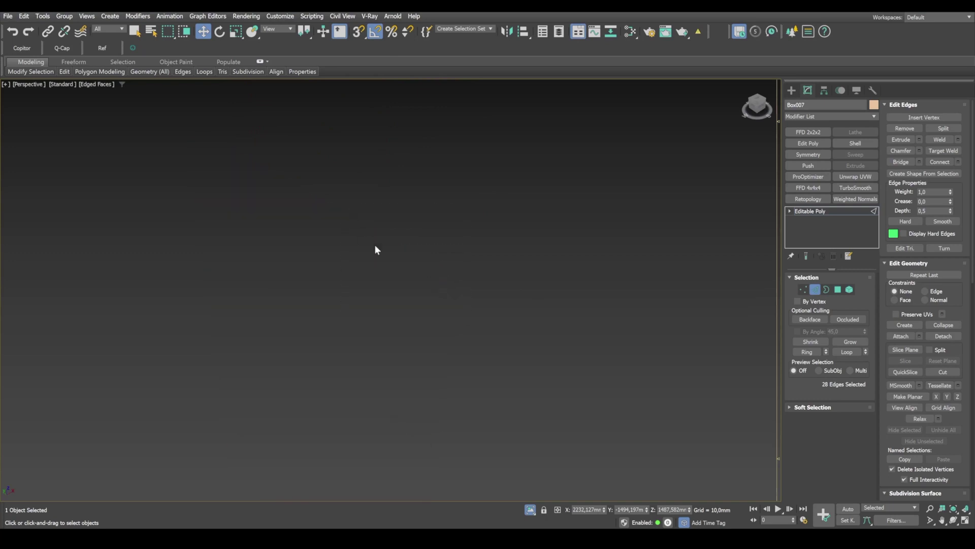
pyautogui.press('z')
pyautogui.scroll(-3, 375, 275)
pyautogui.keyDown('alt'); pyautogui.moveTo(375, 274); pyautogui.dragTo(473, 283, button='middle'); pyautogui.keyUp('alt')
pyautogui.scroll(4, 389, 233)
pyautogui.moveTo(550, 243); pyautogui.dragTo(630, 236, button='middle')
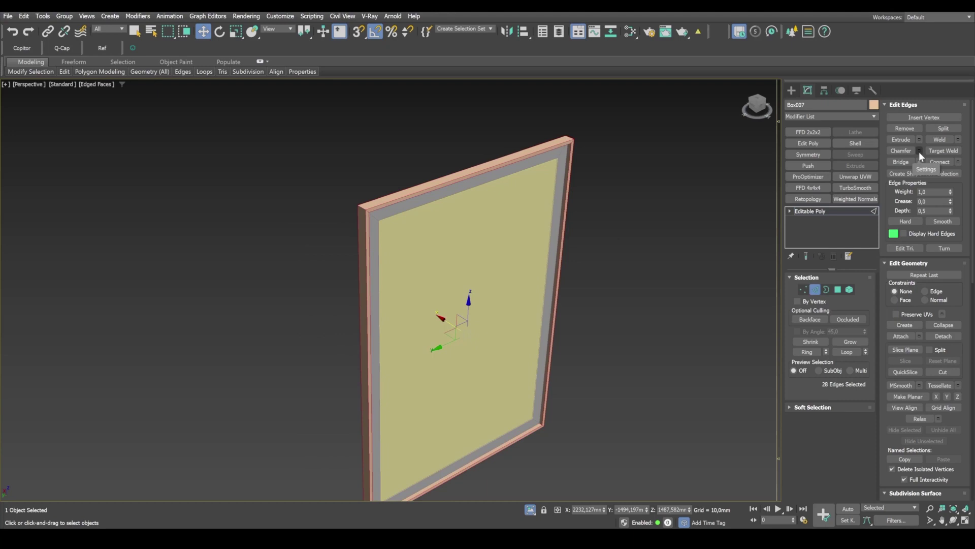
# Step: Chamfer the frame's edges by 1.5 mm with 2 segments and a smooth threshold of 0, and clear the edge selection
pyautogui.click(919, 150)
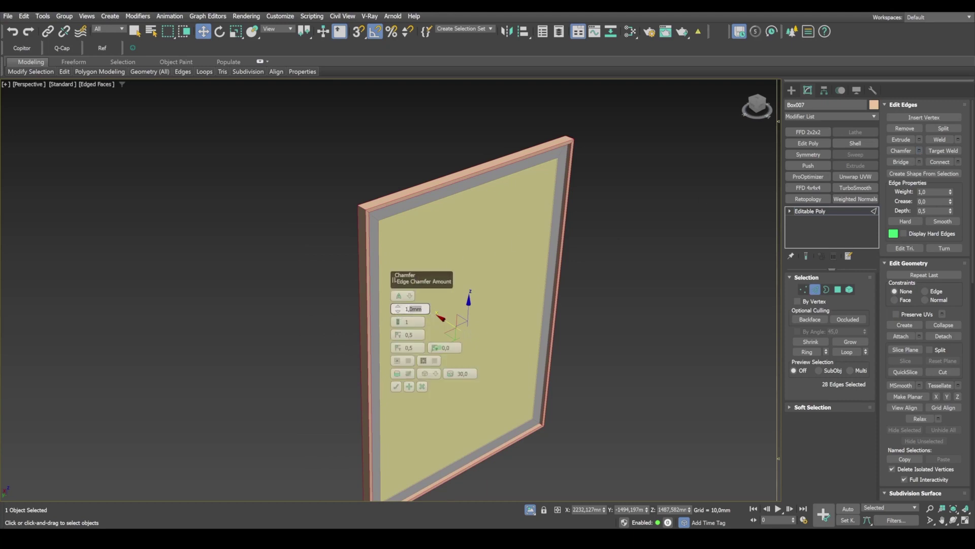
pyautogui.write('5')
pyautogui.press('Return')
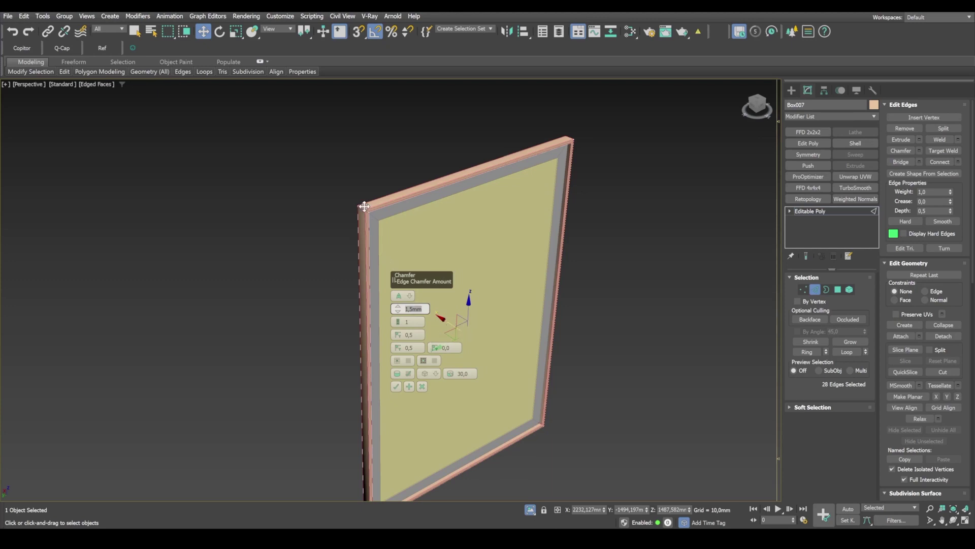
pyautogui.scroll(5, 364, 205)
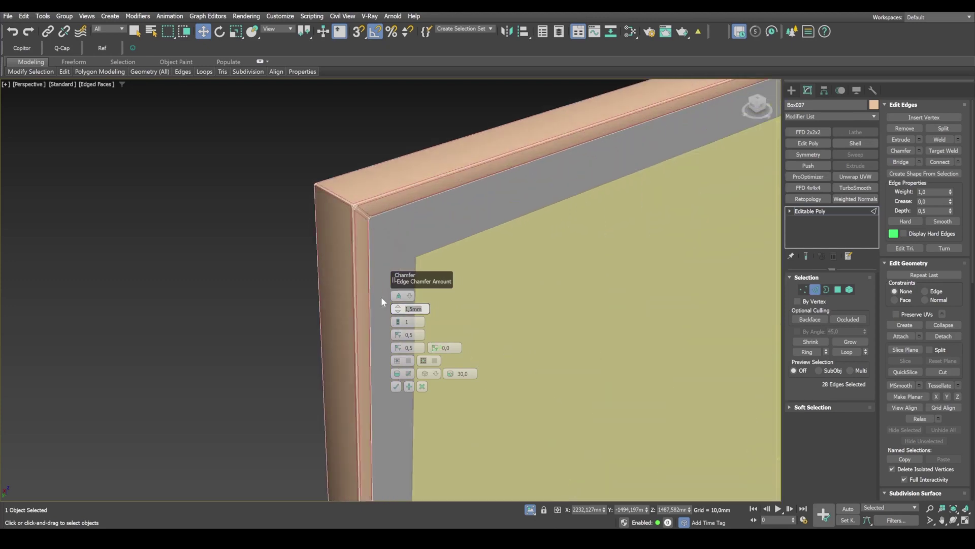
pyautogui.click(398, 319)
pyautogui.moveTo(334, 394); pyautogui.dragTo(332, 317, button='middle')
pyautogui.moveTo(454, 379); pyautogui.dragTo(455, 391)
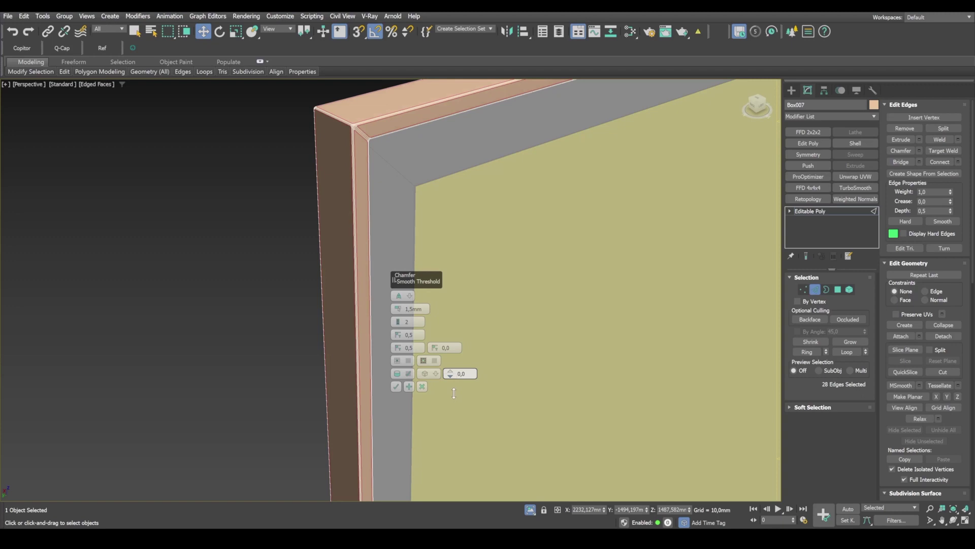
pyautogui.click(396, 386)
pyautogui.click(292, 236)
# Step: Turn off edged faces and apply a Weighted Normals modifier to the chamfered frame
pyautogui.press('F4')
pyautogui.scroll(5, 358, 121)
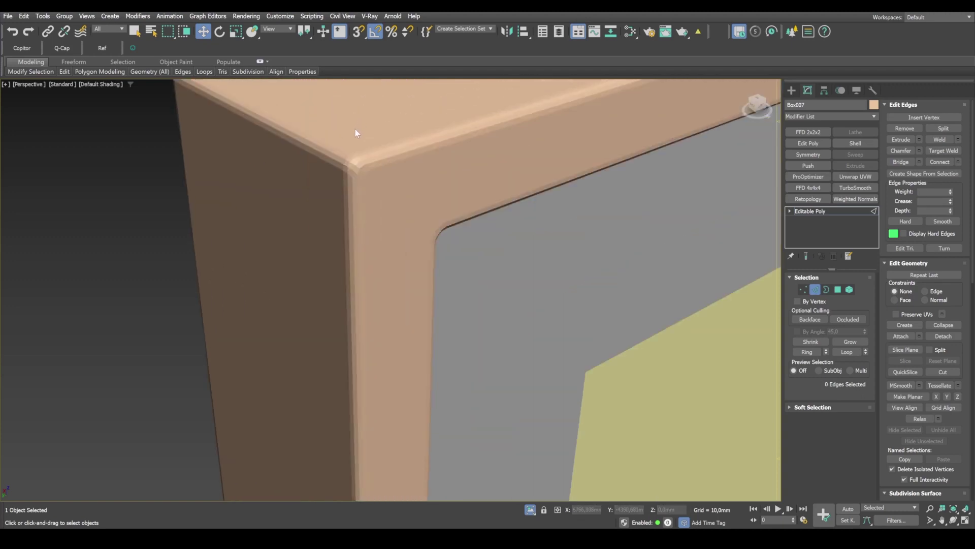
pyautogui.click(851, 200)
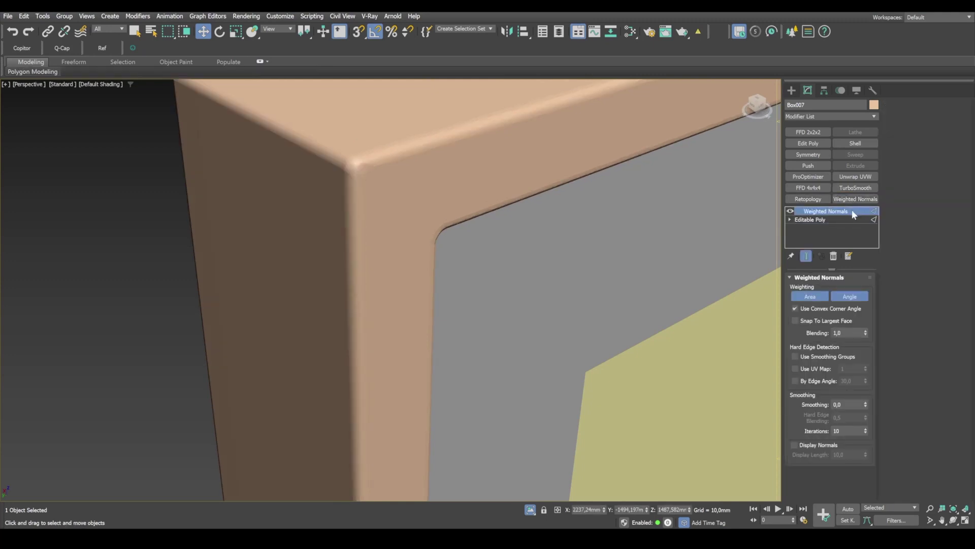
pyautogui.scroll(-6, 381, 224)
pyautogui.scroll(2, 409, 259)
pyautogui.moveTo(433, 381); pyautogui.dragTo(411, 294, button='middle')
pyautogui.scroll(-5, 412, 294)
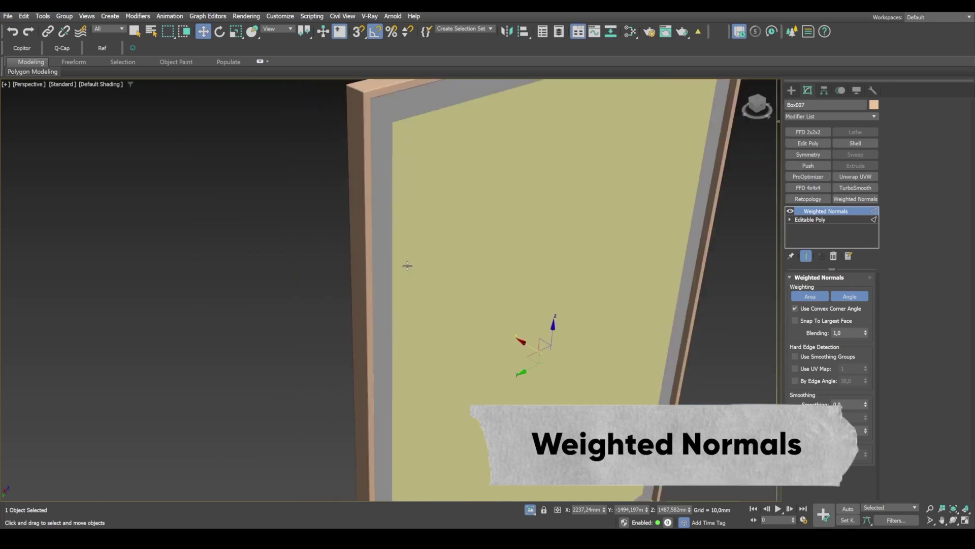
# Step: Examine the shading of the picture frame's chamfered edges and corners up close from several angles
pyautogui.moveTo(455, 350); pyautogui.dragTo(403, 247, button='middle')
pyautogui.scroll(8, 330, 467)
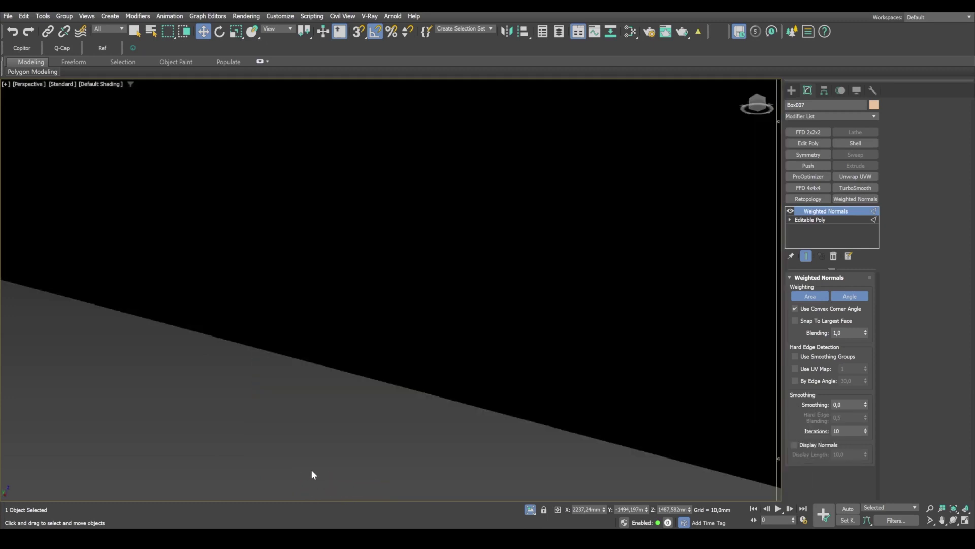
pyautogui.scroll(-8, 304, 462)
pyautogui.scroll(7, 294, 452)
pyautogui.scroll(-4, 356, 466)
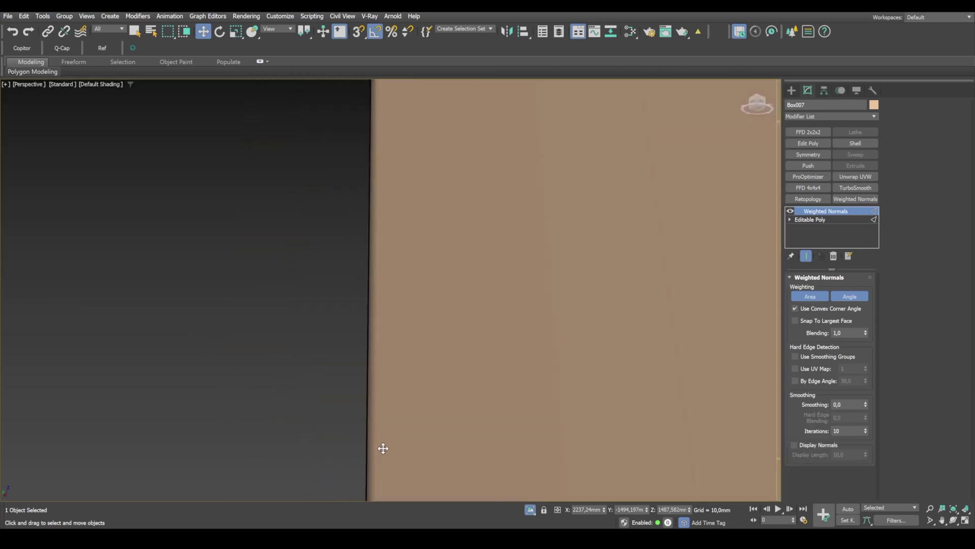
pyautogui.scroll(-3, 453, 451)
pyautogui.moveTo(488, 428); pyautogui.dragTo(295, 321, button='middle')
pyautogui.scroll(-5, 359, 333)
pyautogui.scroll(-5, 435, 339)
pyautogui.moveTo(570, 336); pyautogui.dragTo(486, 248, button='middle')
pyautogui.scroll(5, 512, 153)
pyautogui.keyDown('alt'); pyautogui.moveTo(518, 151); pyautogui.dragTo(470, 181, button='middle'); pyautogui.keyUp('alt')
# Step: End the isolation of the picture to show the whole room, and maximize the Corona camera view
pyautogui.click(530, 510)
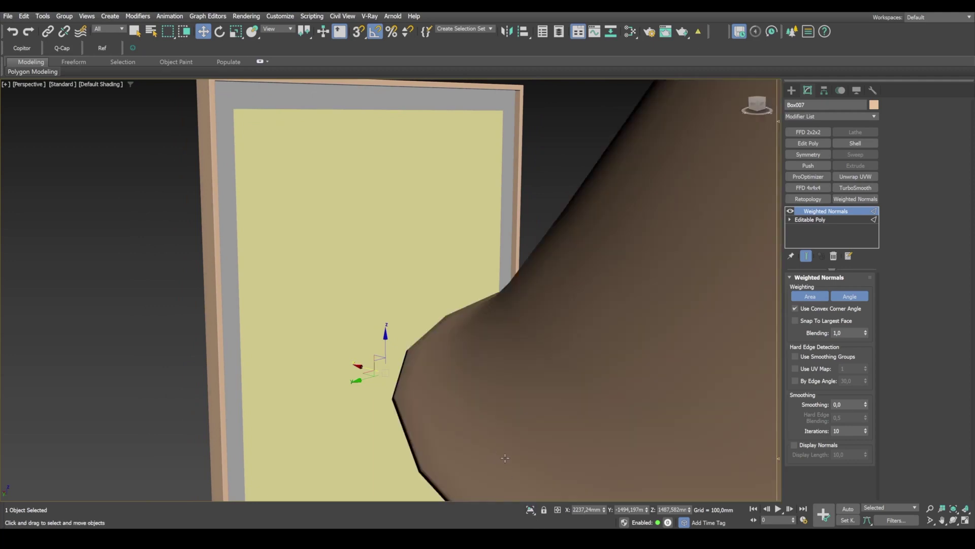
pyautogui.scroll(-3, 399, 379)
pyautogui.scroll(-4, 544, 409)
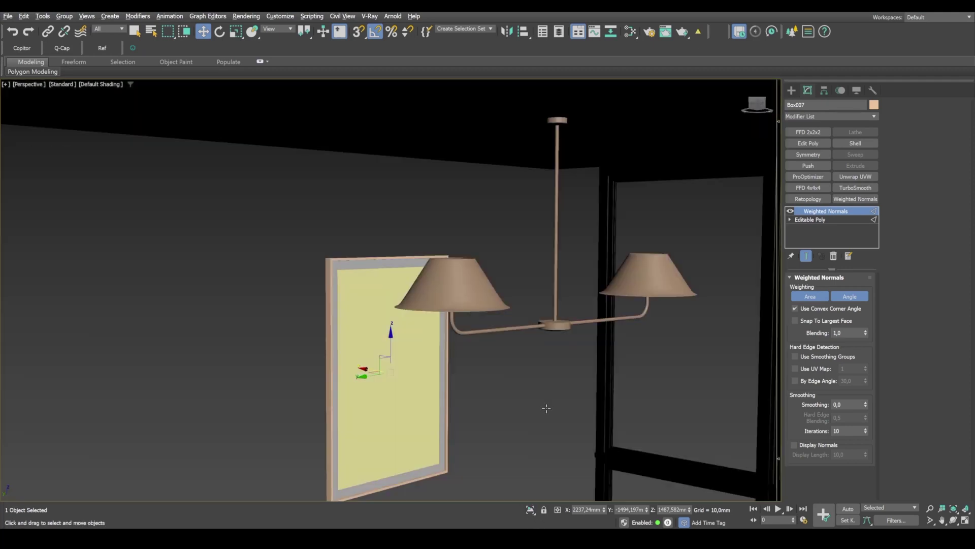
pyautogui.hotkey('alt', 'w')
pyautogui.middleClick(592, 223)
pyautogui.hotkey('alt', 'w')
pyautogui.scroll(-5, 520, 322)
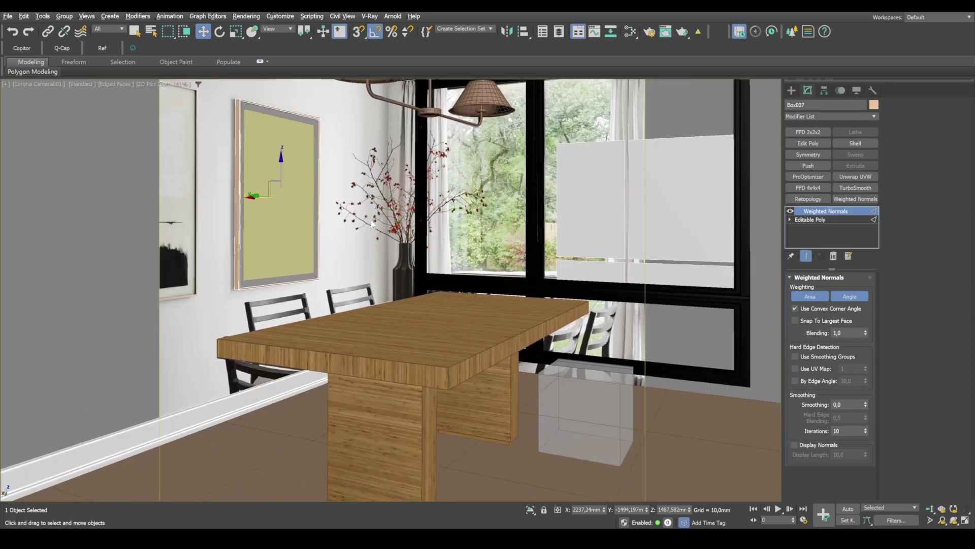
# Step: Select the picture's frame, mat and paint panel together and clone them along the wall as one independent copy over the reference's second picture
pyautogui.moveTo(374, 224); pyautogui.dragTo(402, 268, button='middle')
pyautogui.click(279, 150)
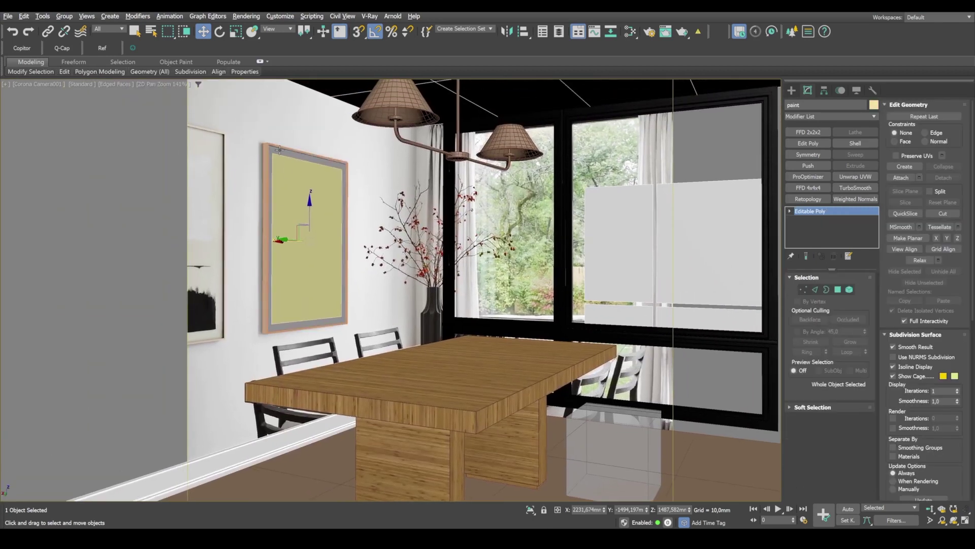
pyautogui.keyDown('ctrl'); pyautogui.click(279, 150); pyautogui.keyUp('ctrl')
pyautogui.keyDown('ctrl'); pyautogui.click(264, 154); pyautogui.keyUp('ctrl')
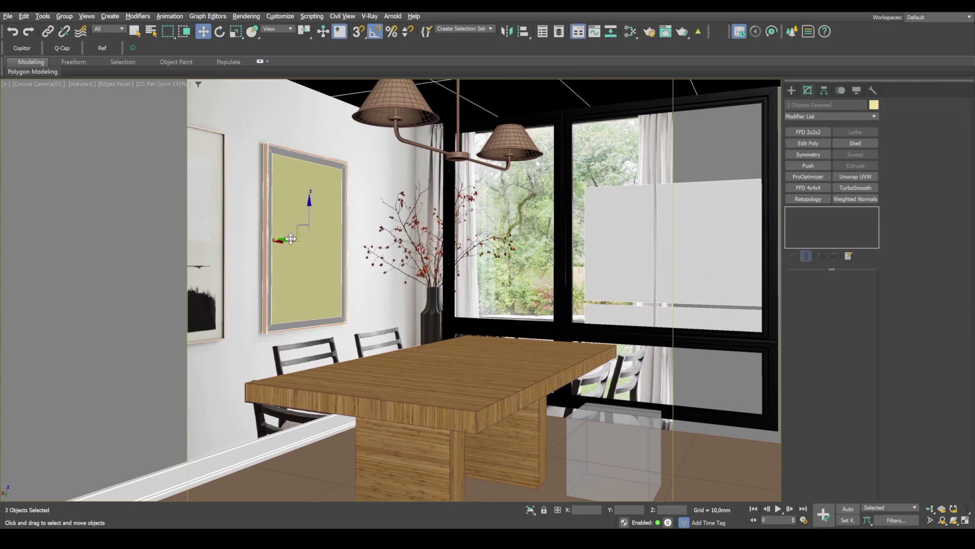
pyautogui.keyDown('shift'); pyautogui.moveTo(291, 239); pyautogui.dragTo(142, 225); pyautogui.keyUp('shift')
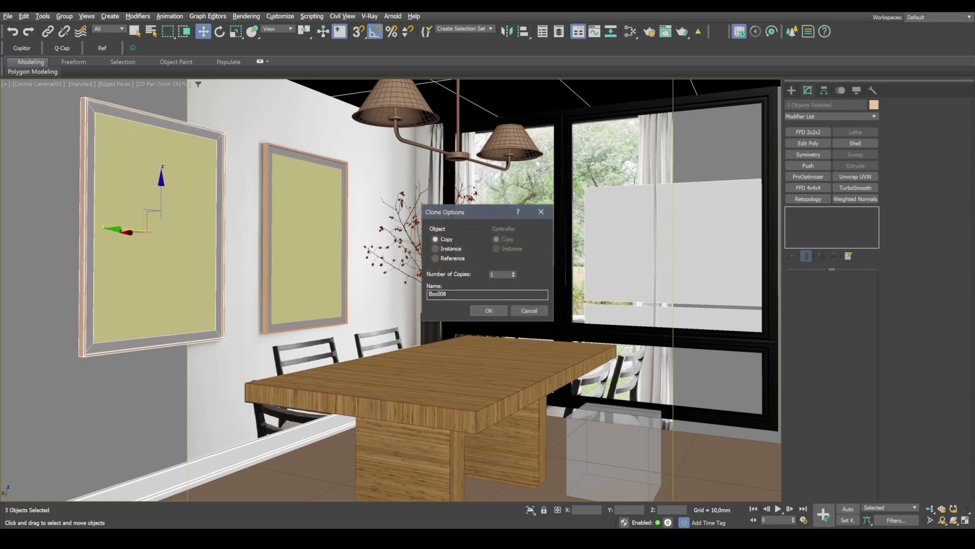
pyautogui.click(489, 311)
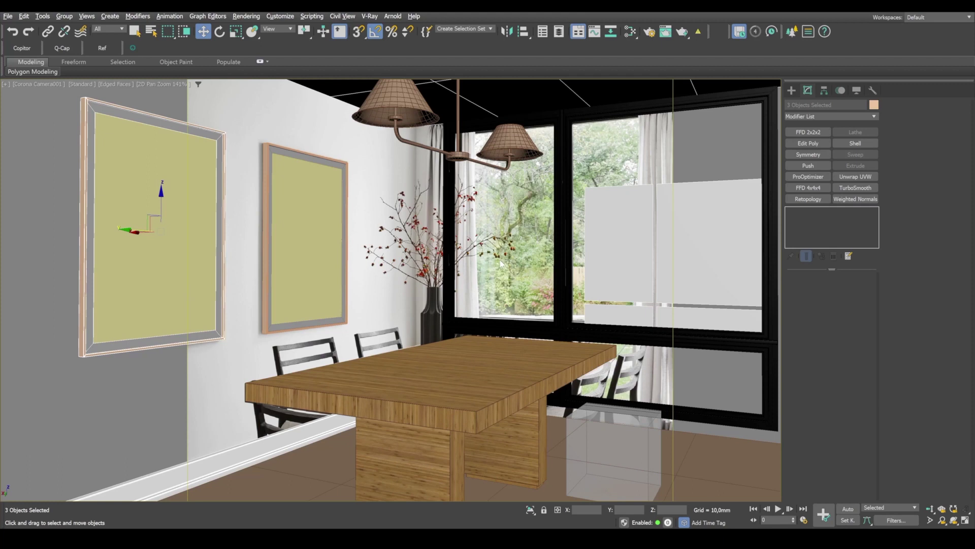
# Step: Check both wall pictures in the full camera view and bring up the reference photo in the image viewer for comparison
pyautogui.scroll(-2, 520, 277)
pyautogui.moveTo(567, 296); pyautogui.dragTo(509, 280, button='middle')
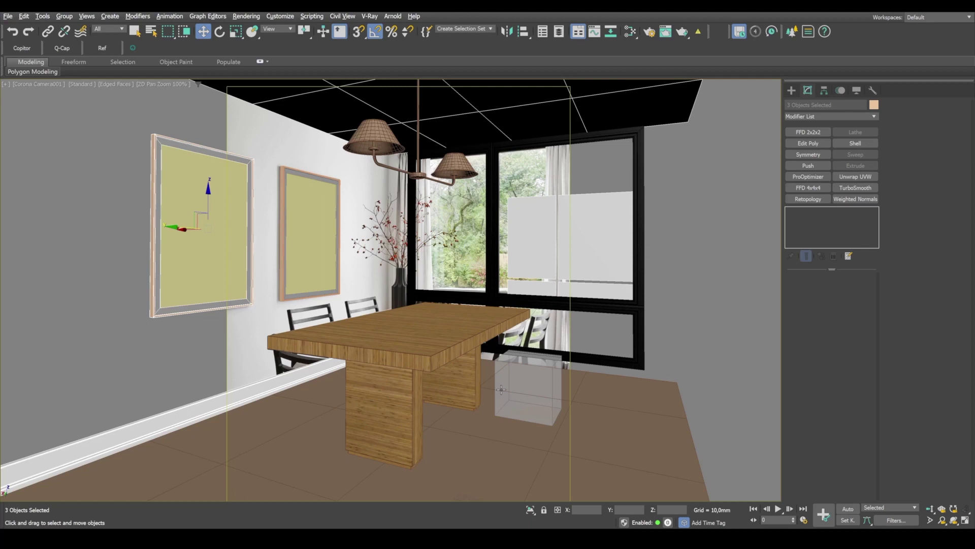
pyautogui.hotkey('alt', 'Tab')
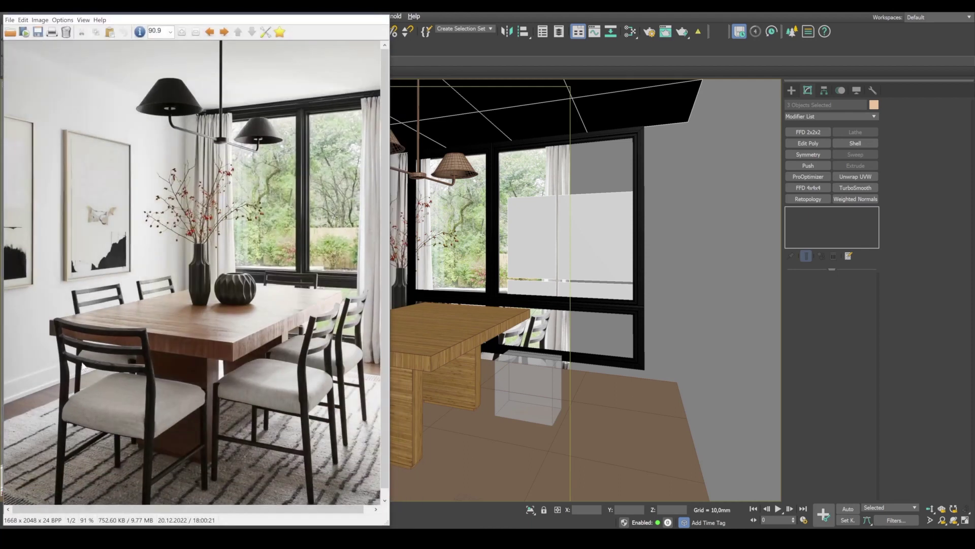